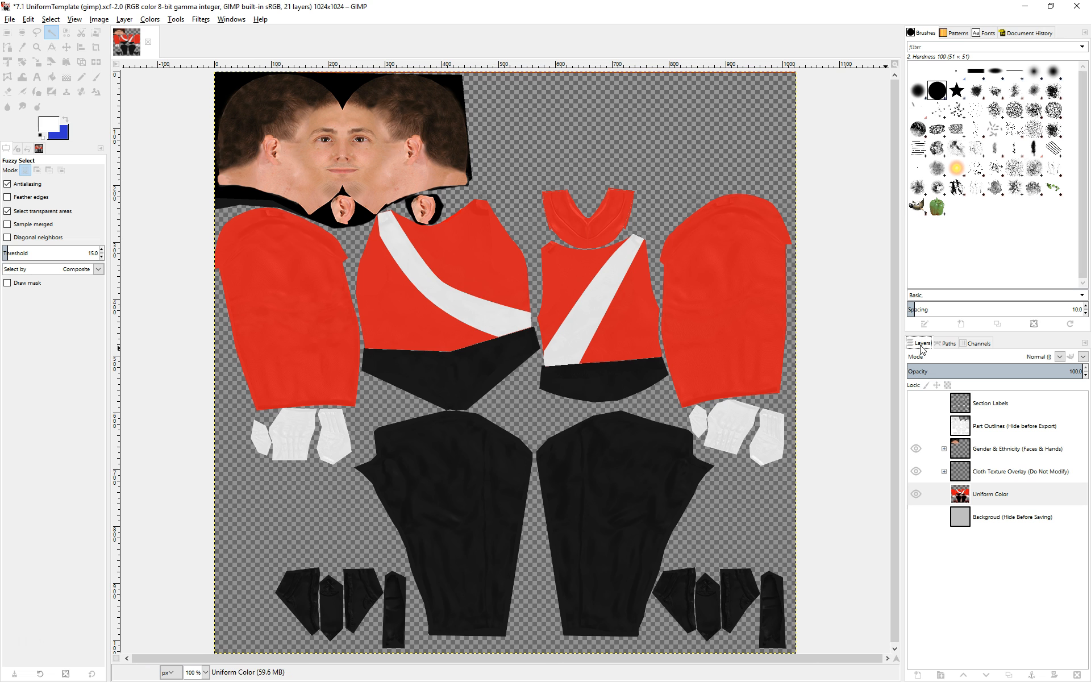
Toggle the Section Labels and Part Outlines layers on and off to inspect the template's labelled parts and seams.
left_click(948, 343)
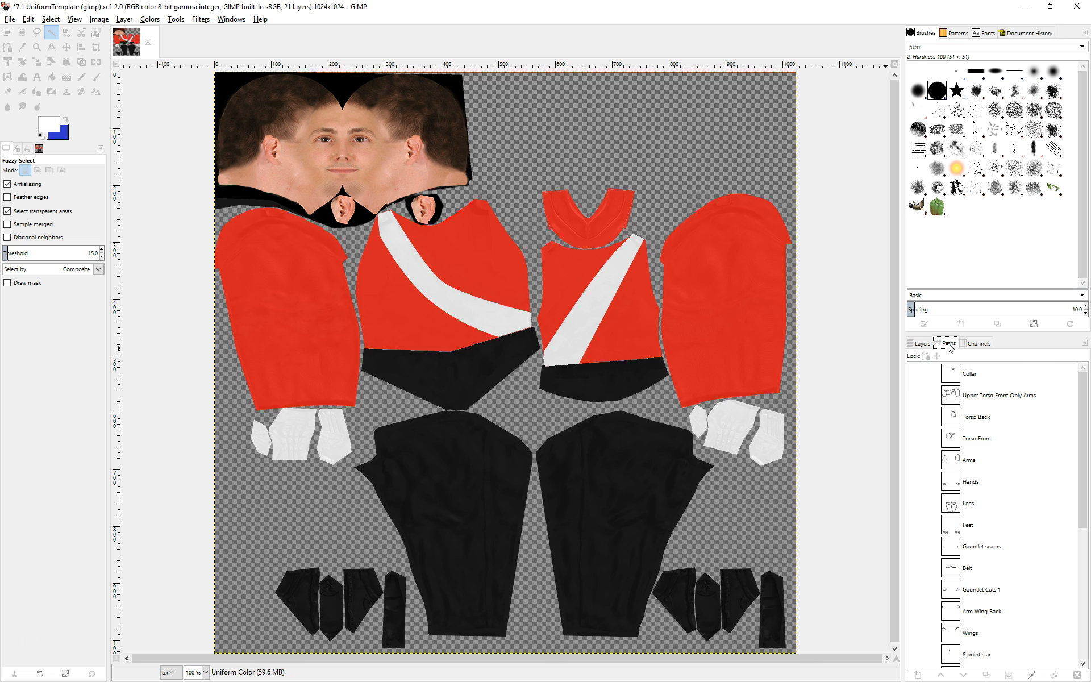
left_click(923, 343)
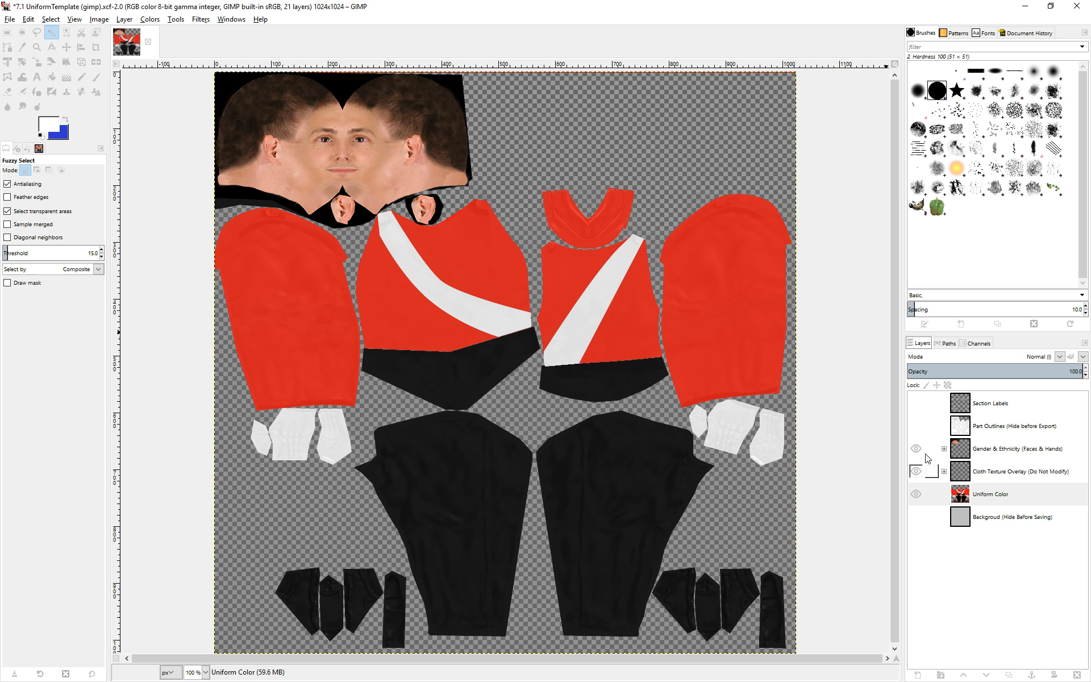
left_click(916, 403)
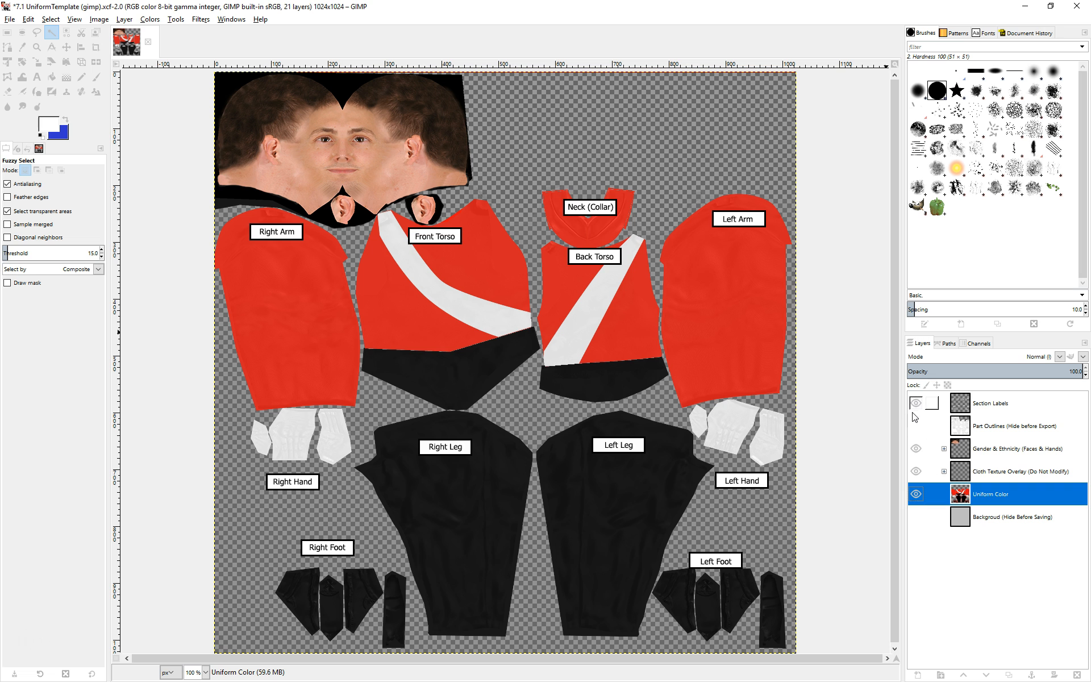
left_click(916, 426)
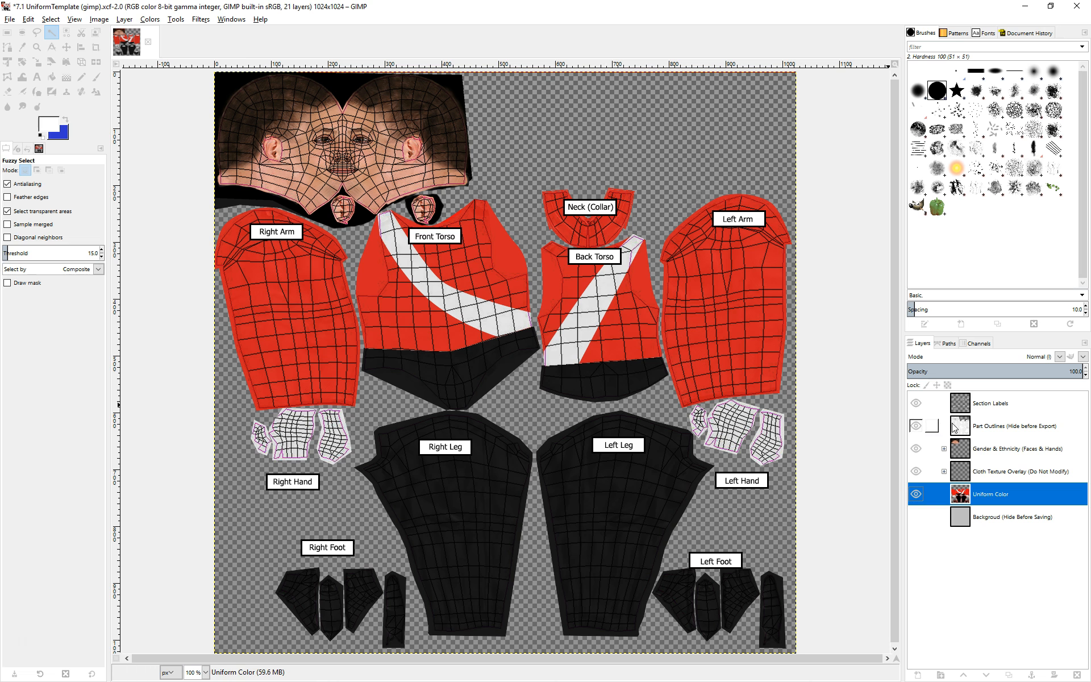
left_click(915, 426)
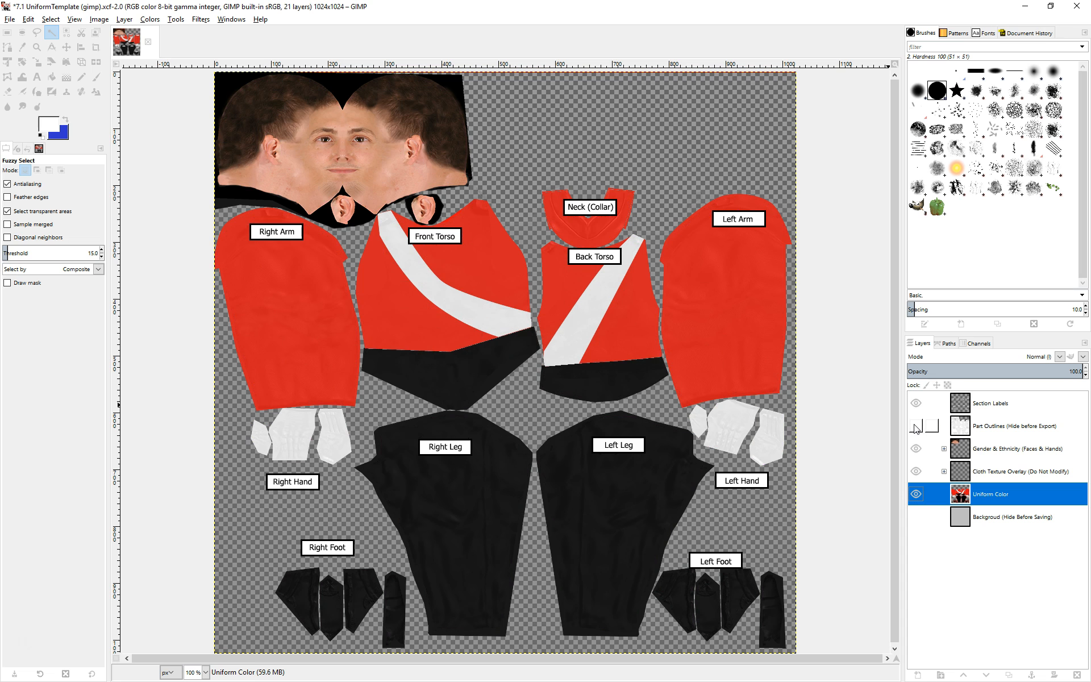
left_click(916, 427)
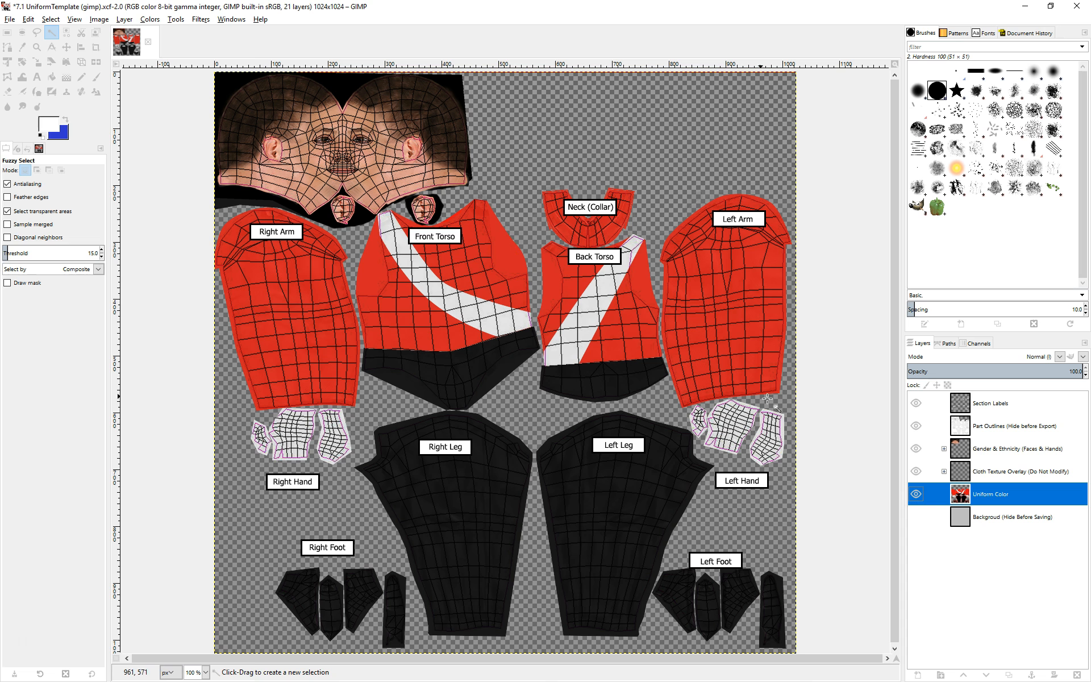
left_click(916, 404)
left_click(916, 425)
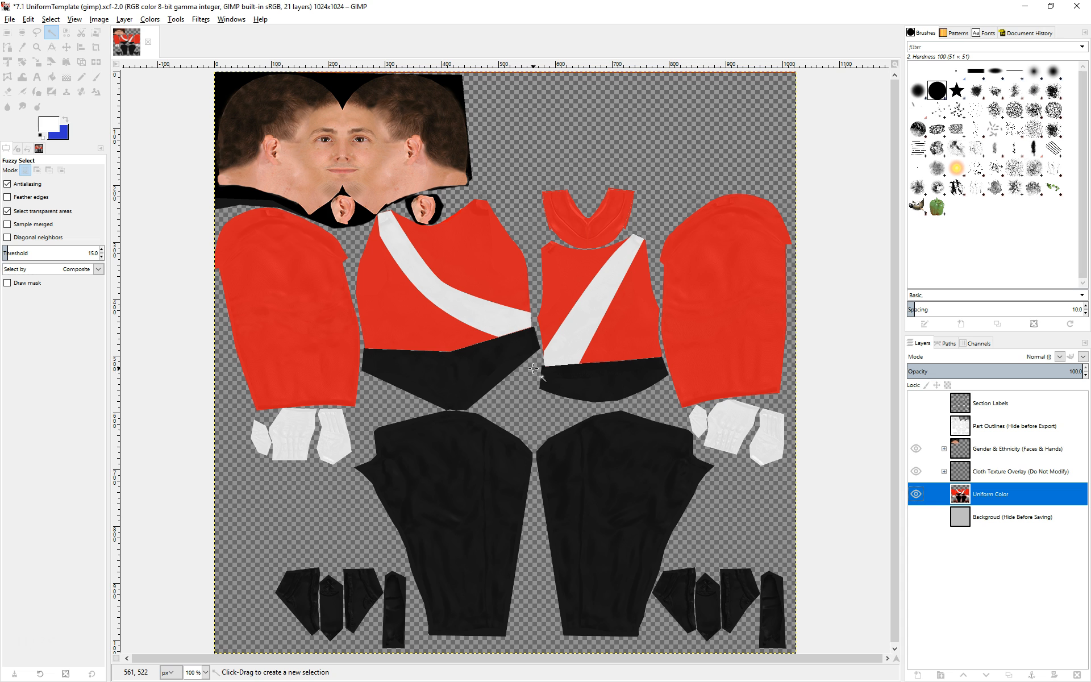
Turn the Torso Front path into a selection.
left_click(948, 345)
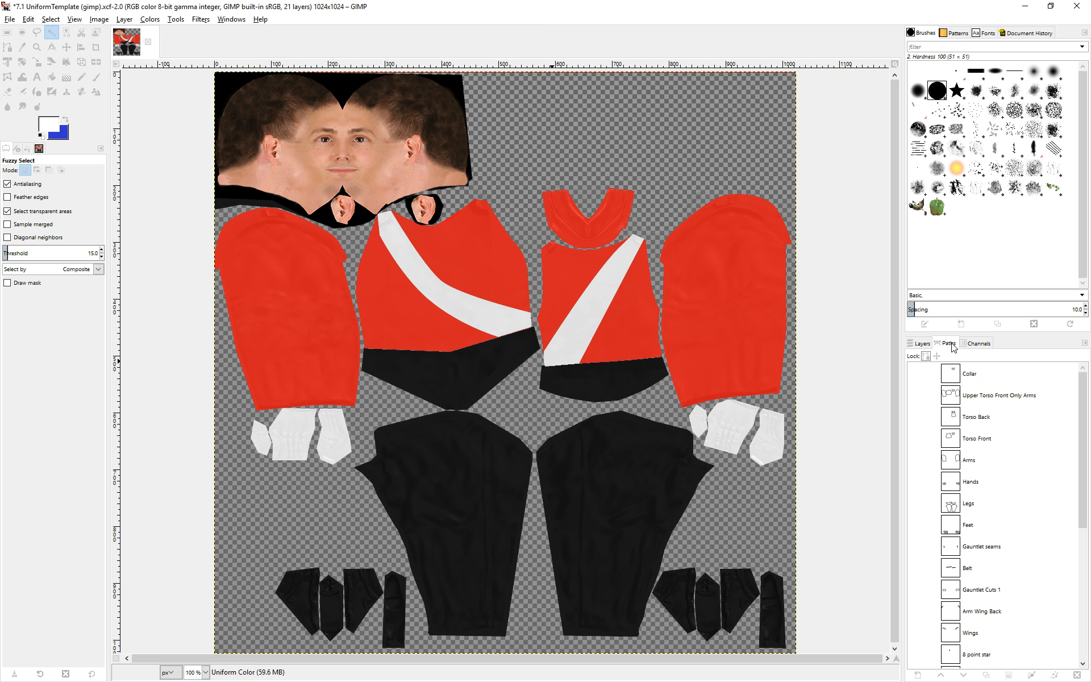
scroll(1010, 426, "down", 8)
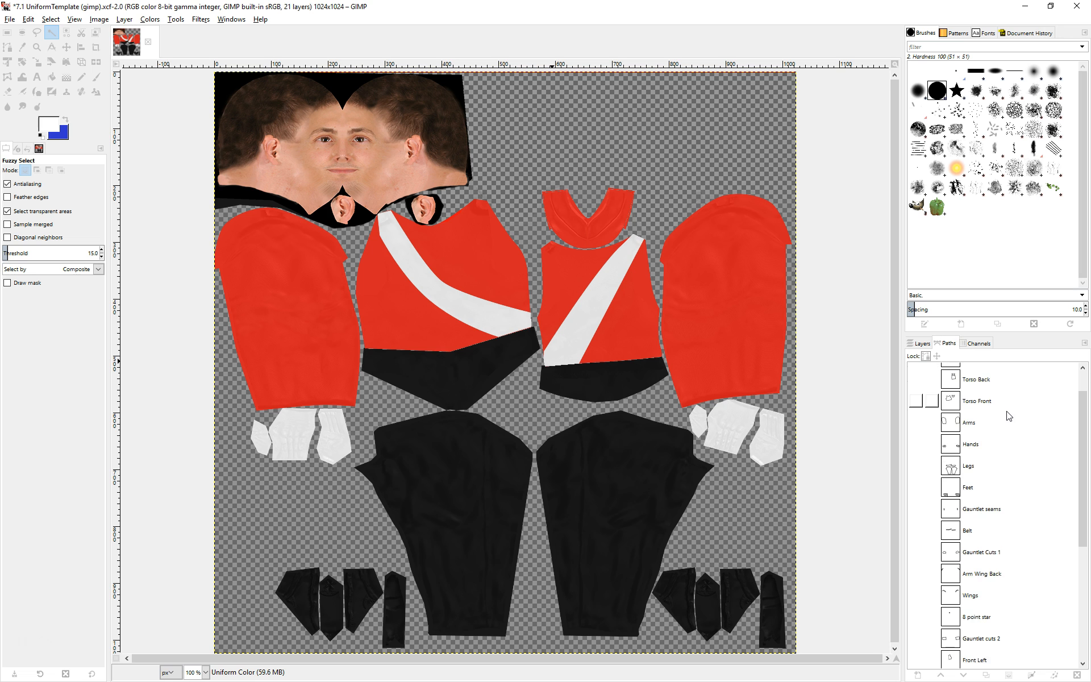
scroll(1012, 443, "down", 1)
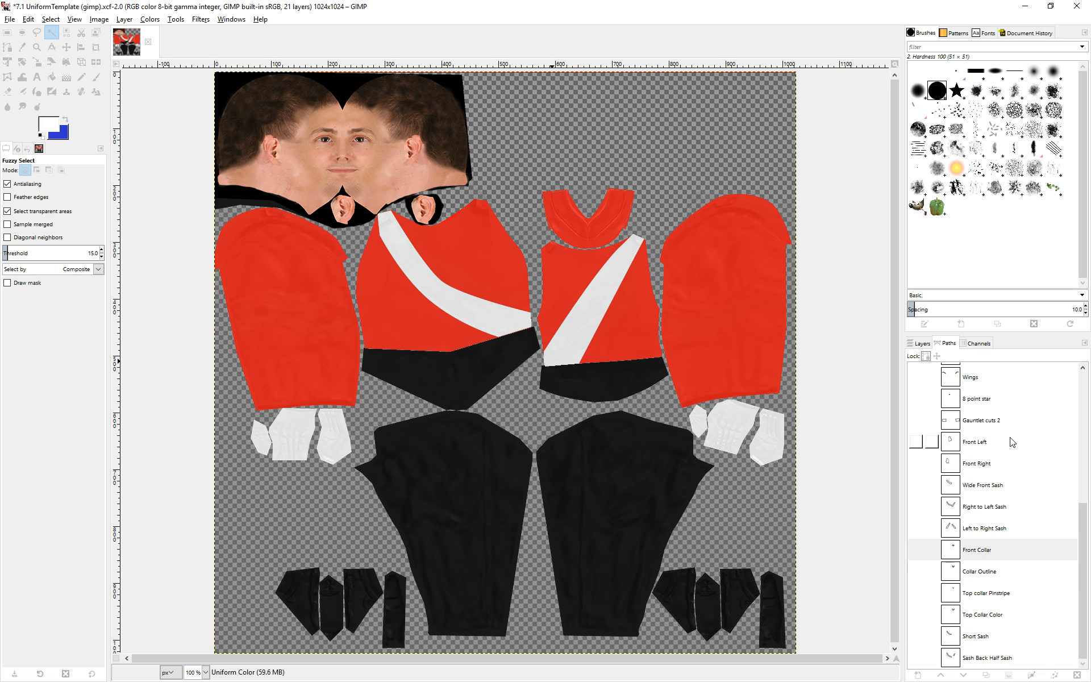
left_click(994, 515)
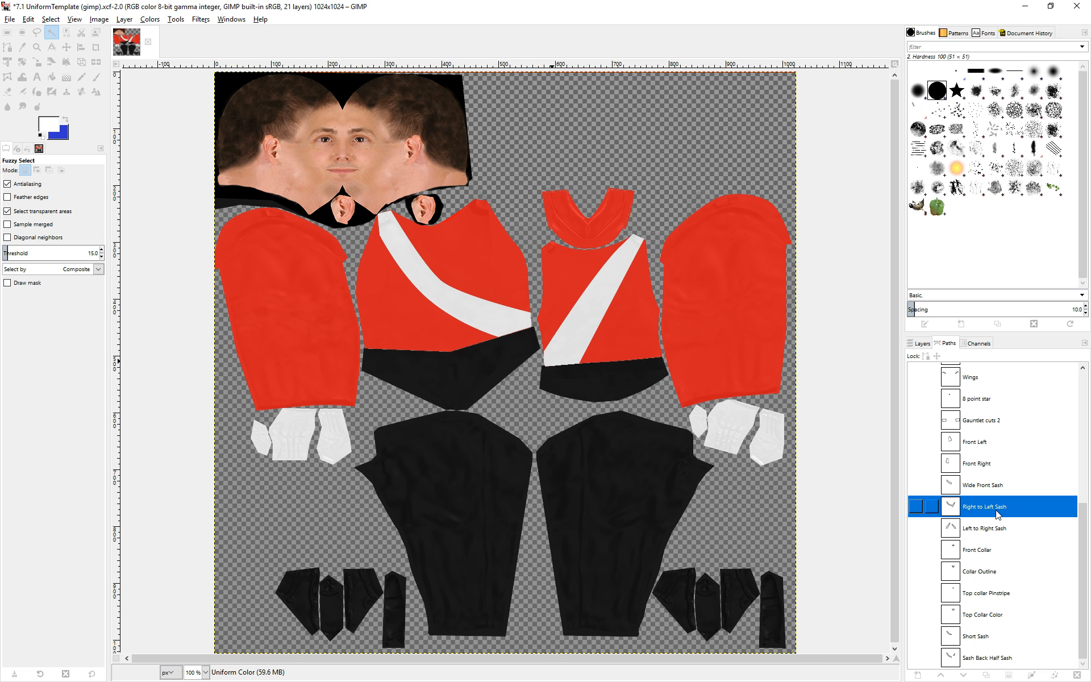
scroll(993, 517, "up", 5)
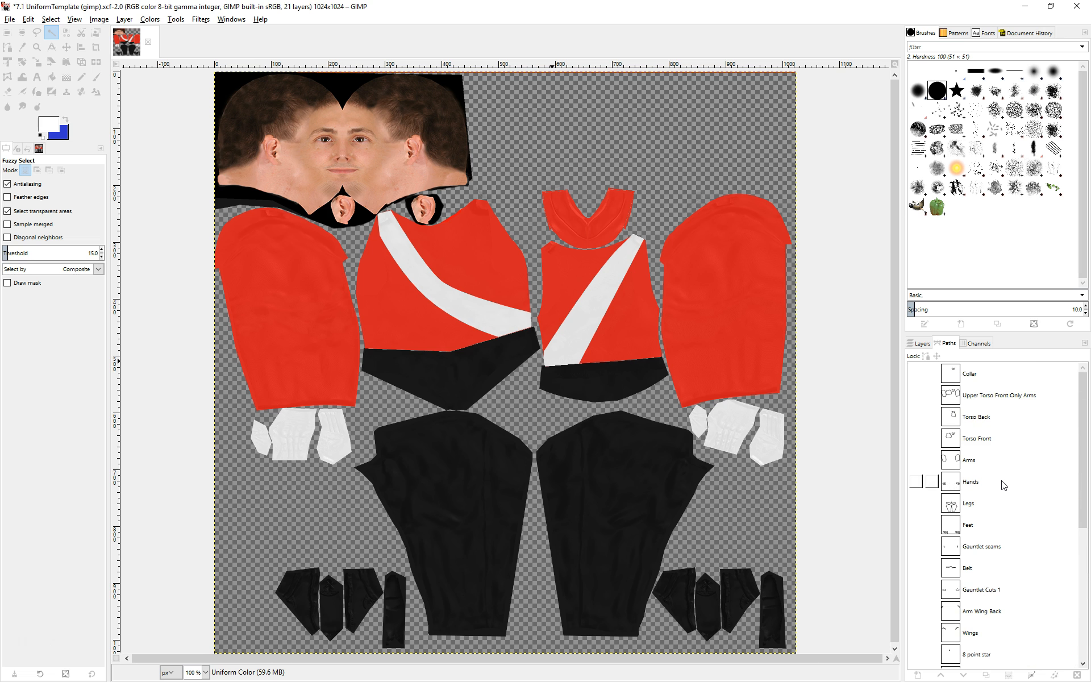
left_click(986, 442)
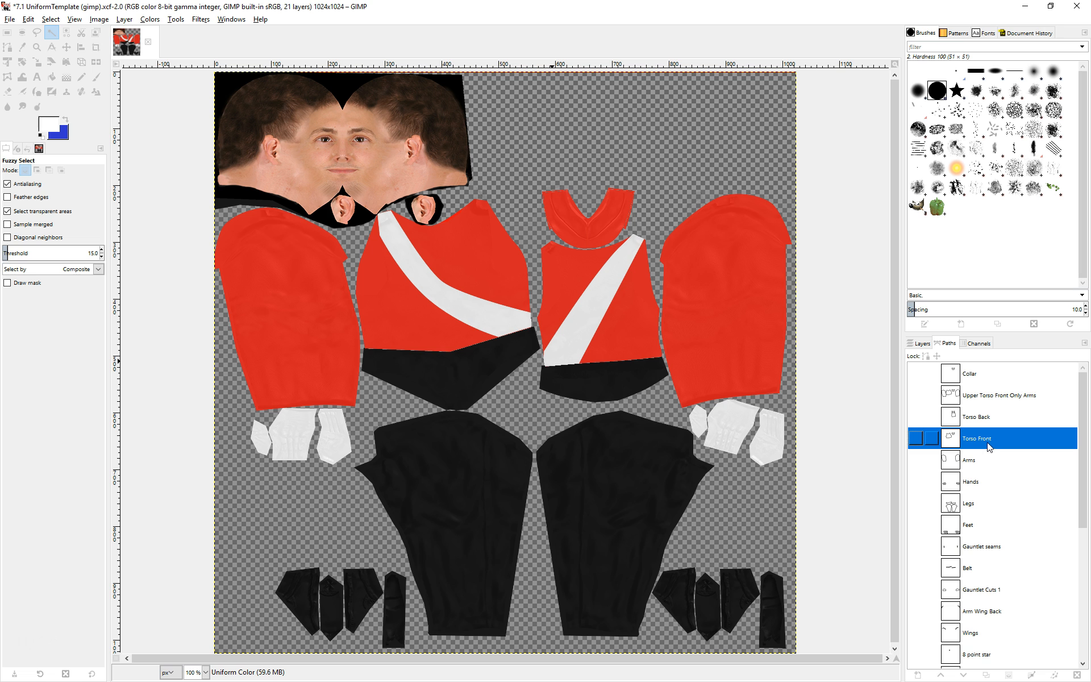
left_click(1009, 676)
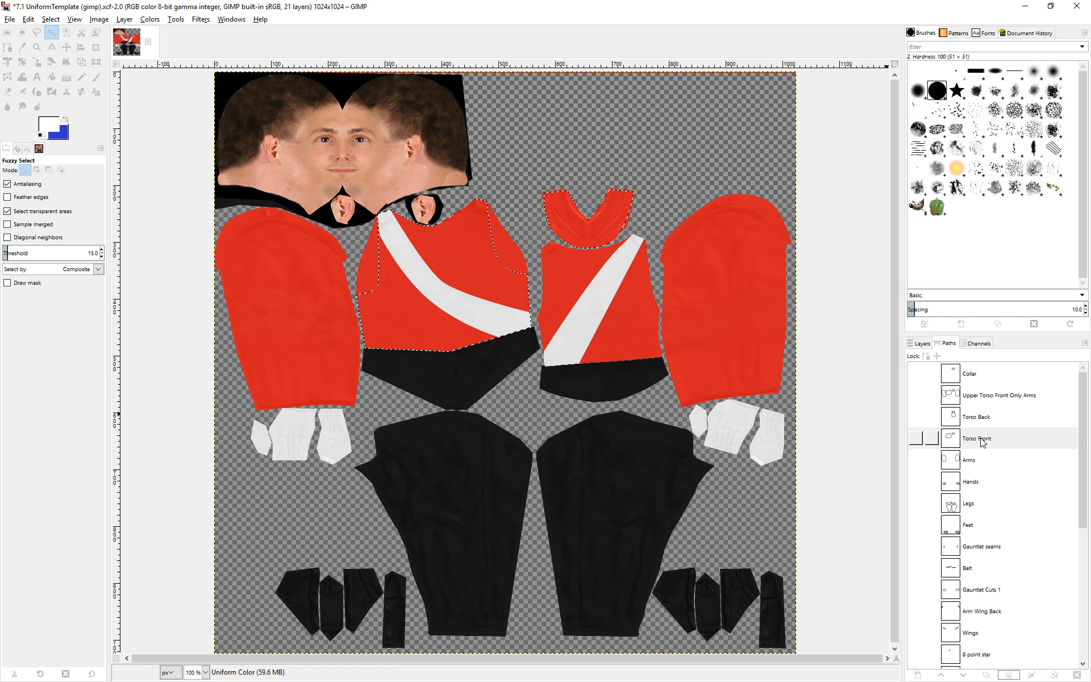
left_click(1004, 436)
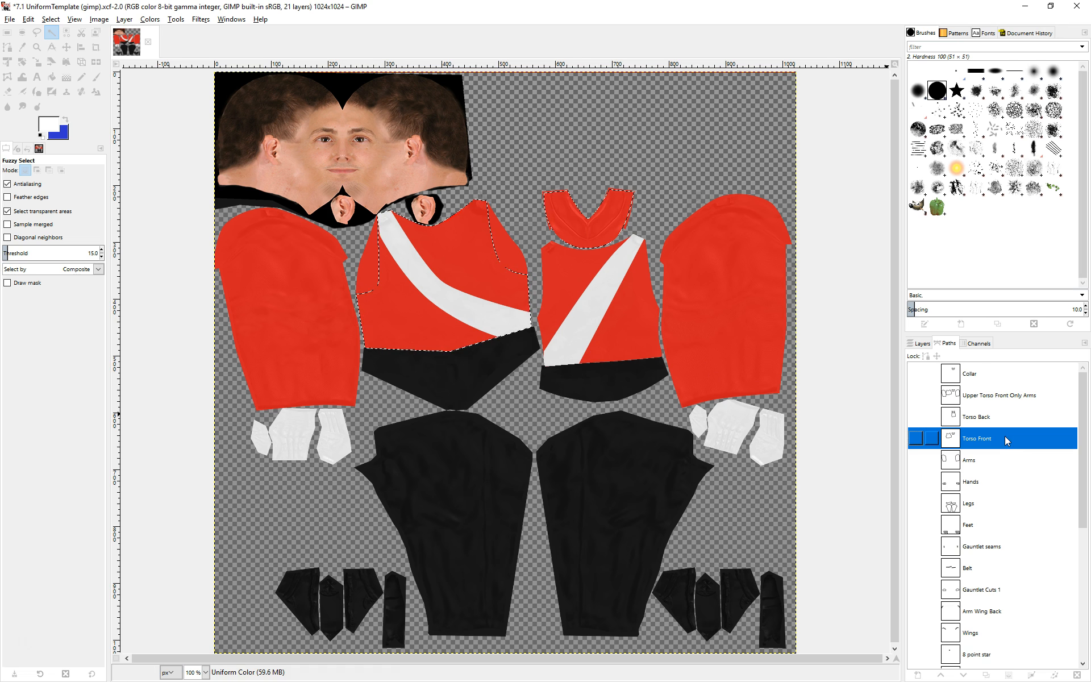
left_click(1007, 676)
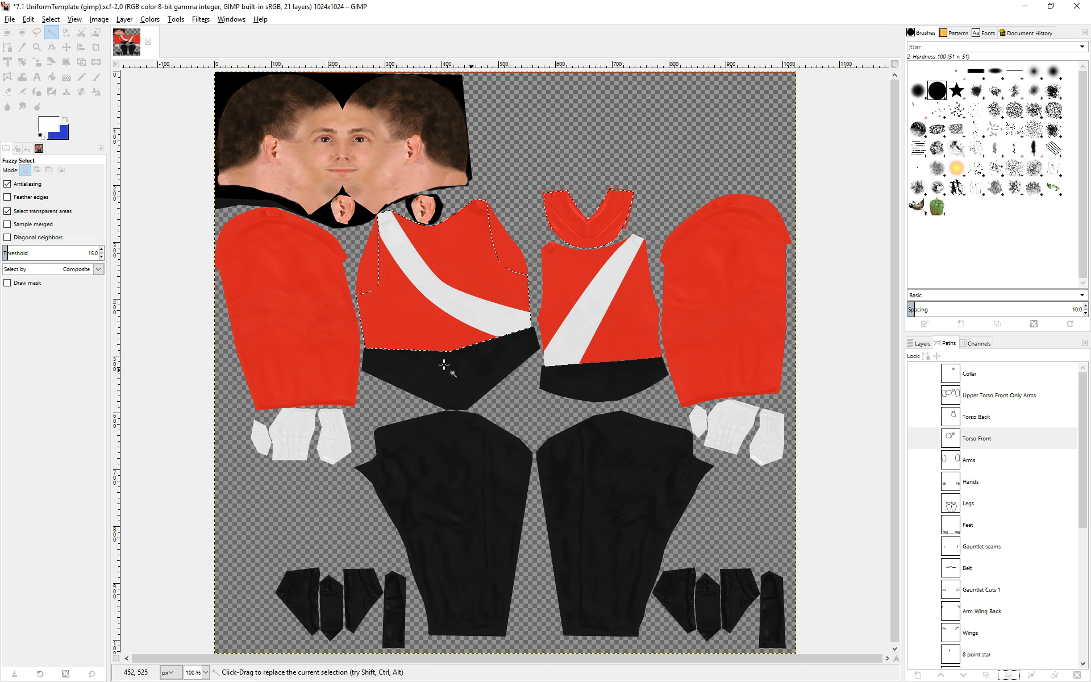
Add the Torso Back and Legs paths to the current selection.
left_click(994, 416)
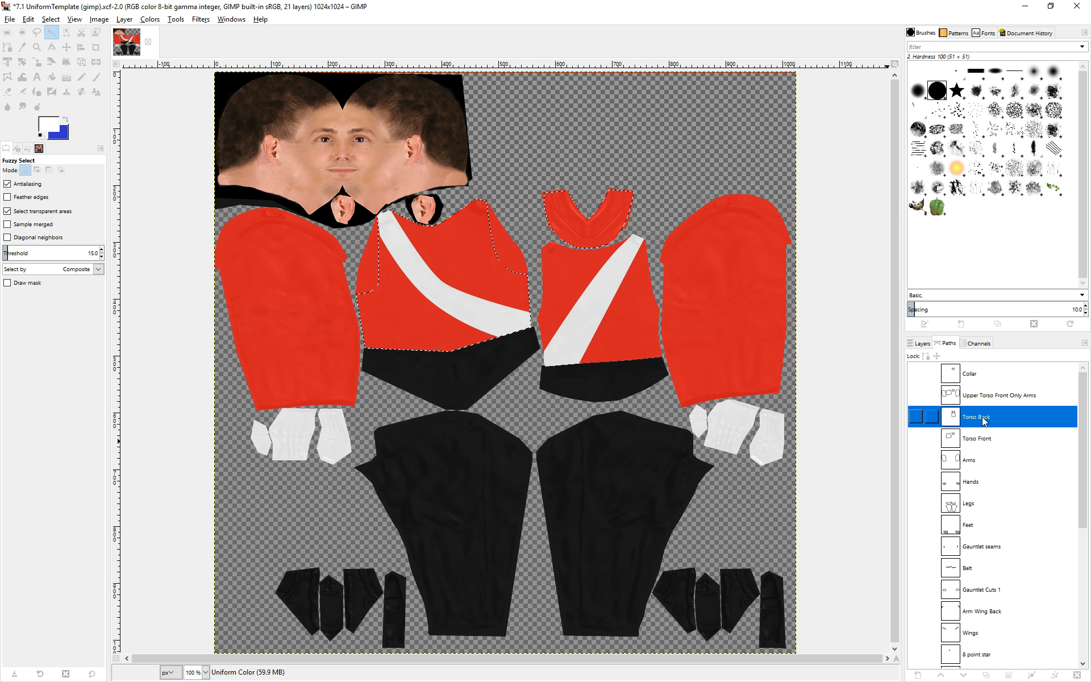
left_click(1016, 675)
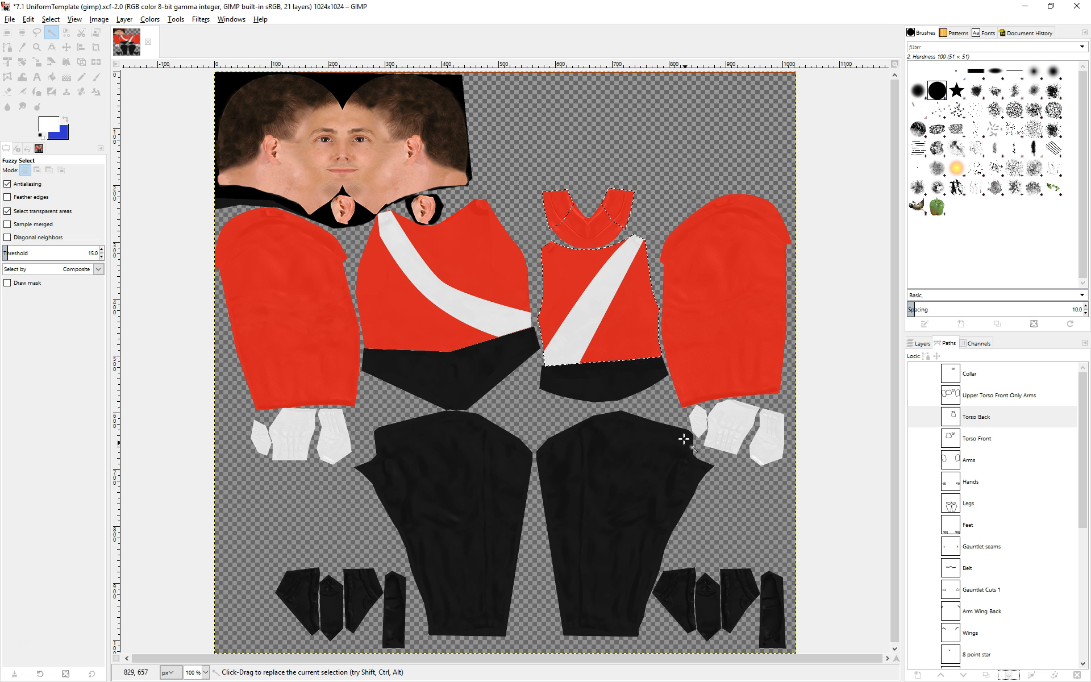
left_click(979, 504)
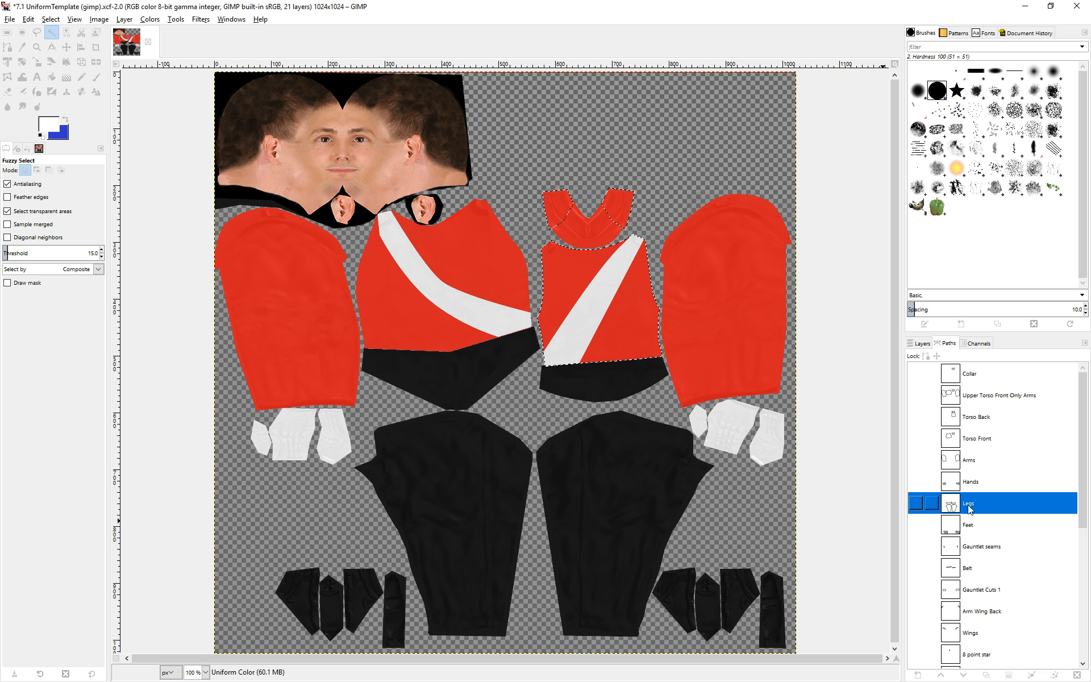
left_click(1010, 675)
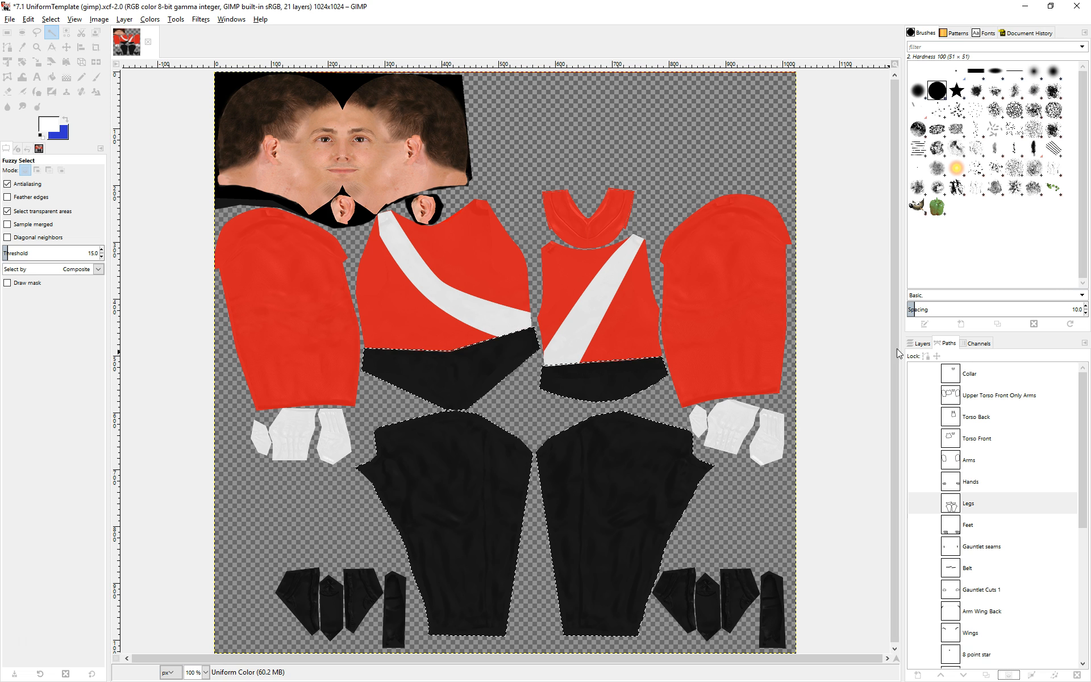
Make the Uniform Color layer active and set the foreground colour to white (ffffff).
left_click(921, 344)
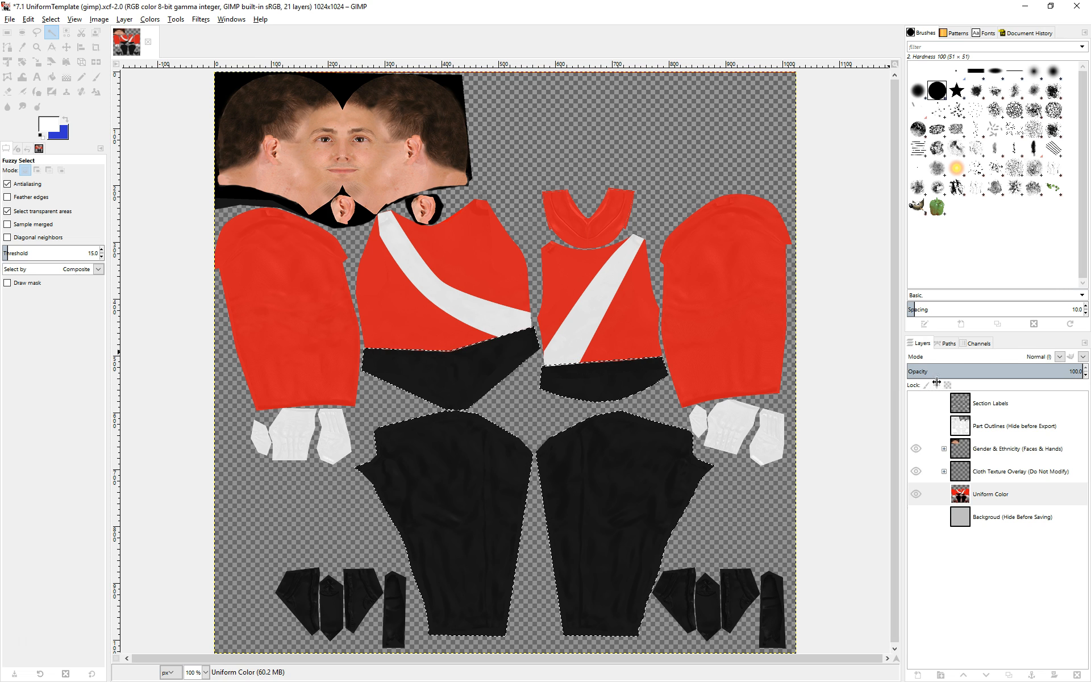
left_click(1033, 499)
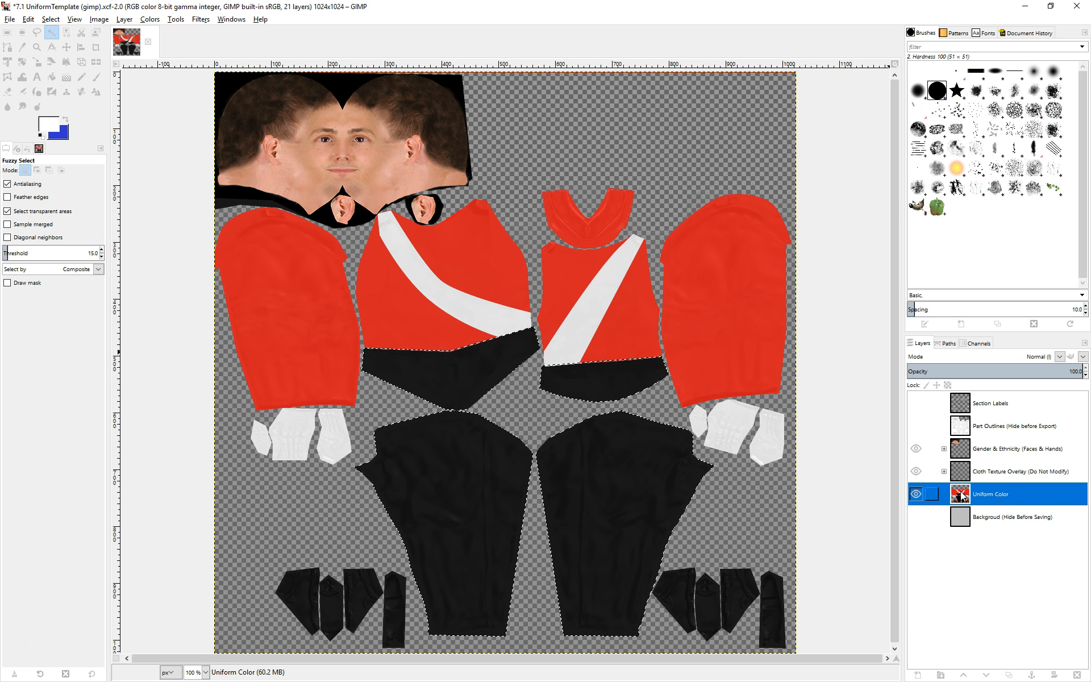
left_click(1011, 523)
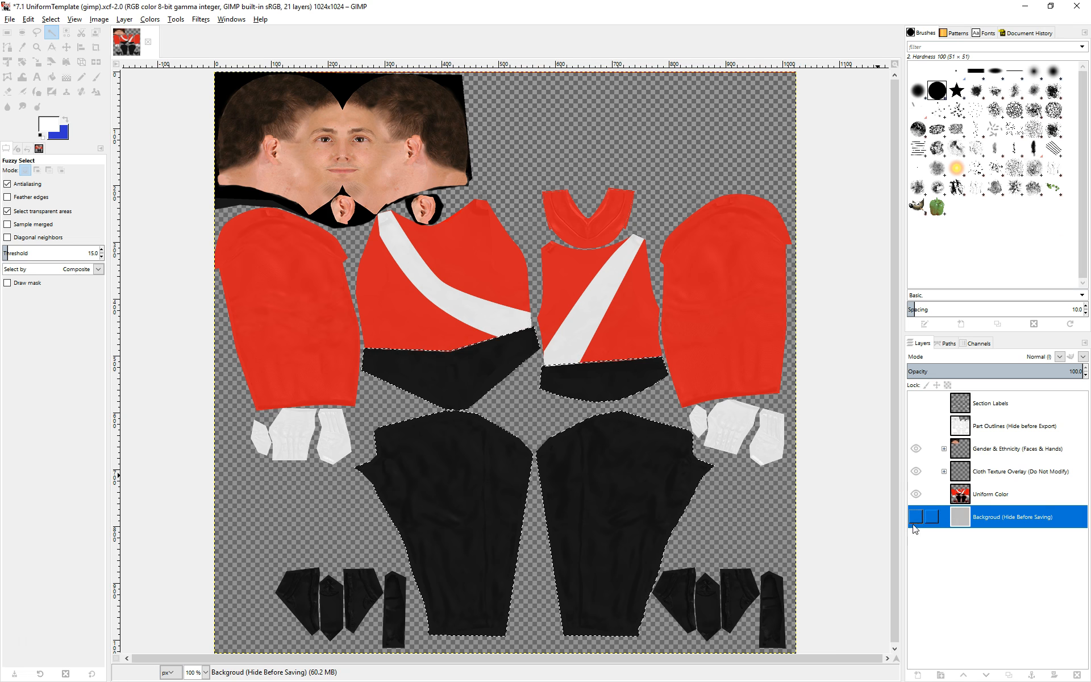
left_click(999, 496)
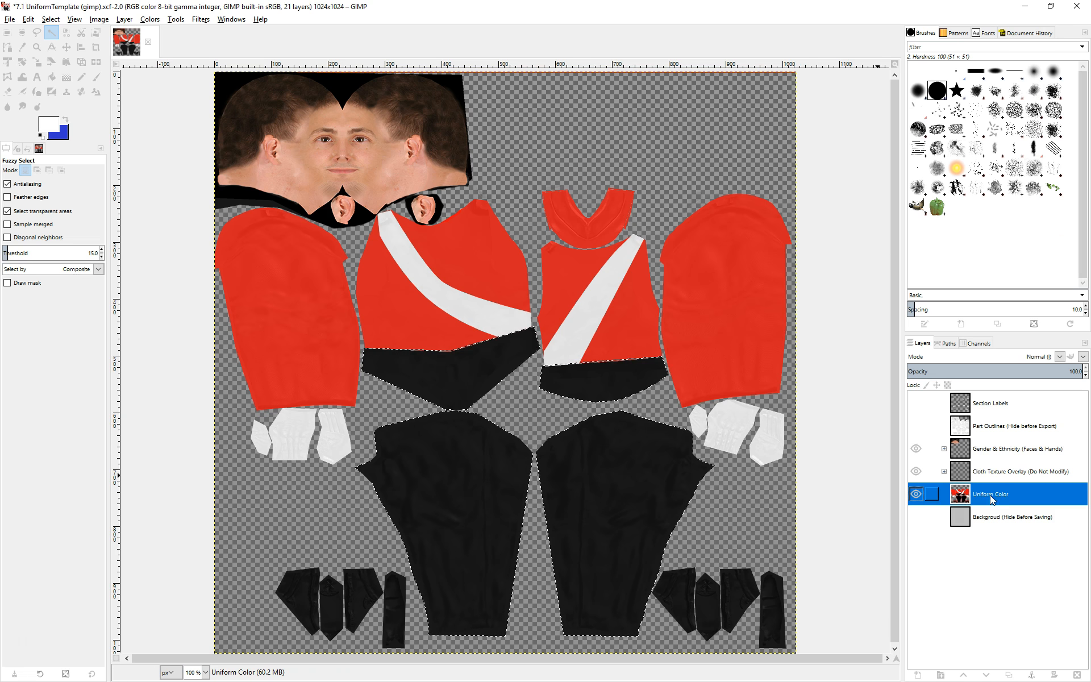
left_click(948, 343)
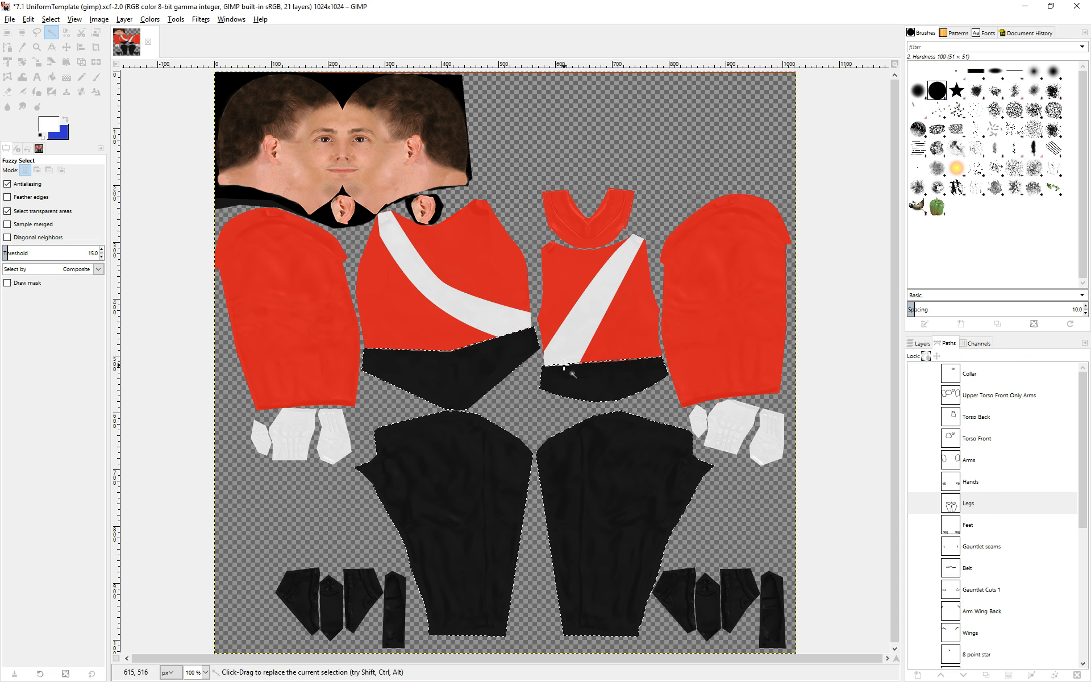
left_click(919, 343)
left_click(1004, 496)
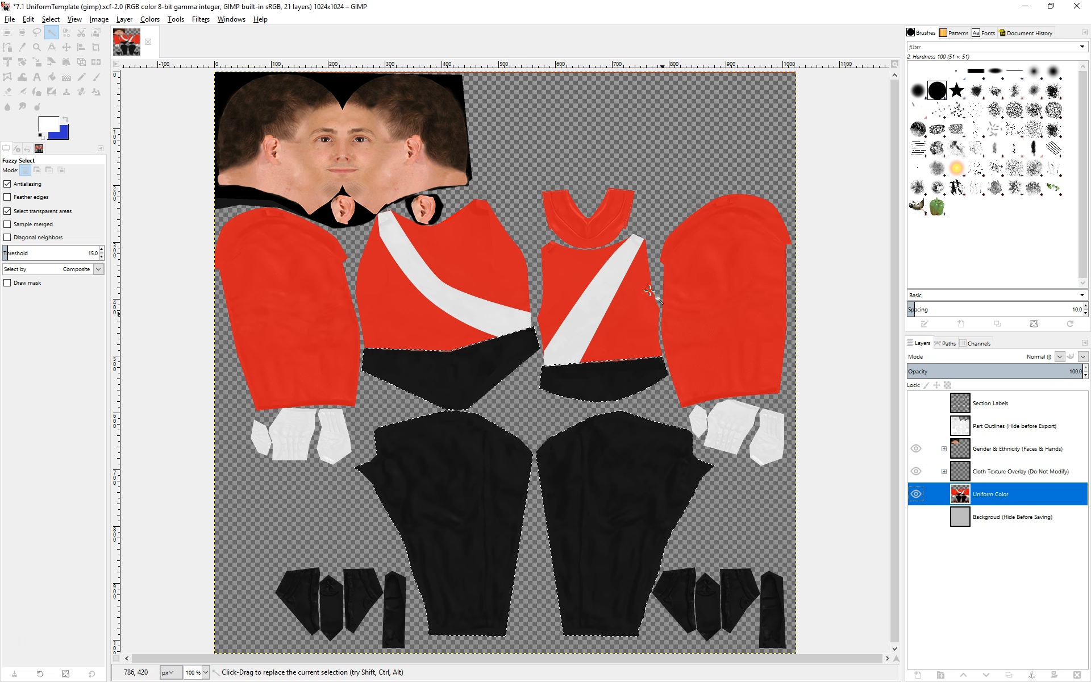
left_click(51, 128)
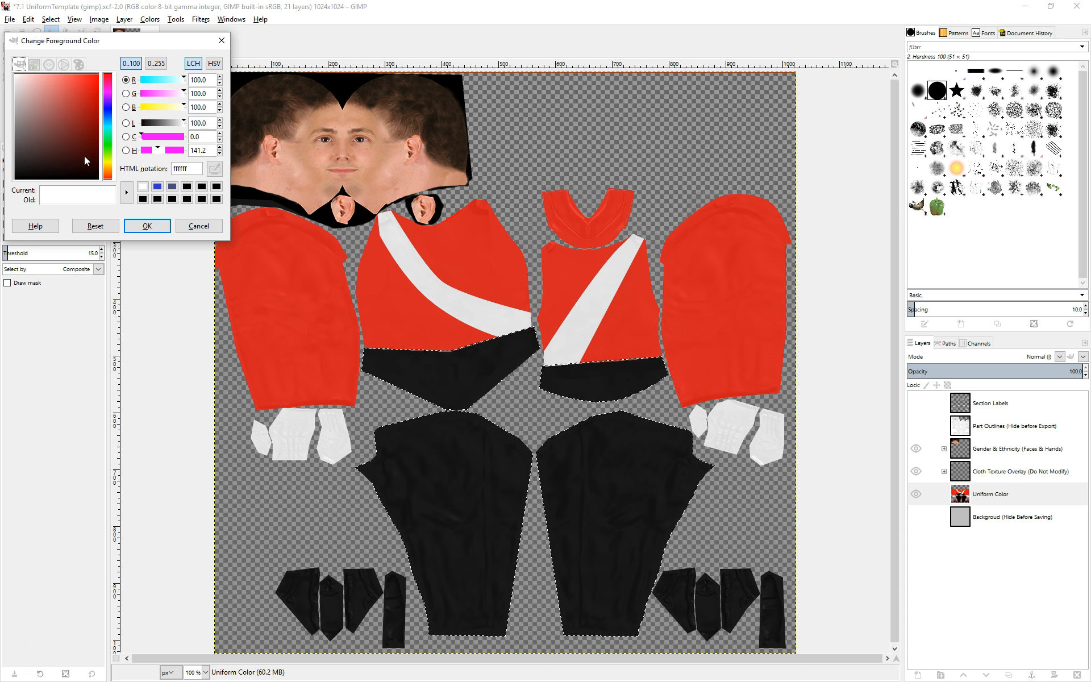
left_click(27, 85)
left_click_drag(33, 95, 6, 66)
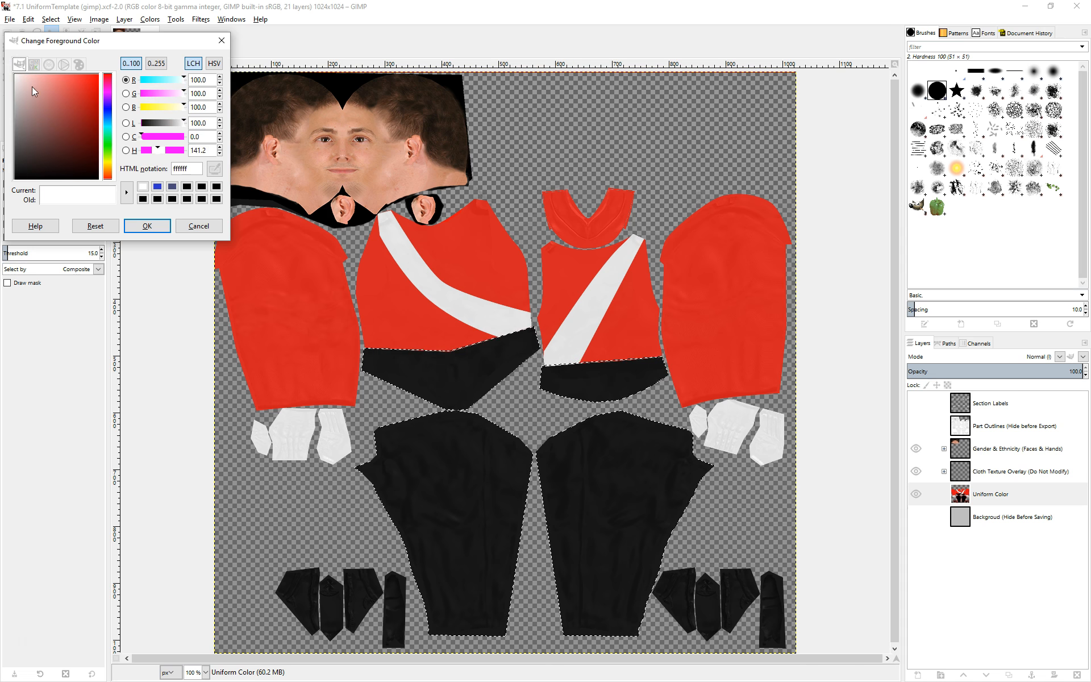
left_click(147, 227)
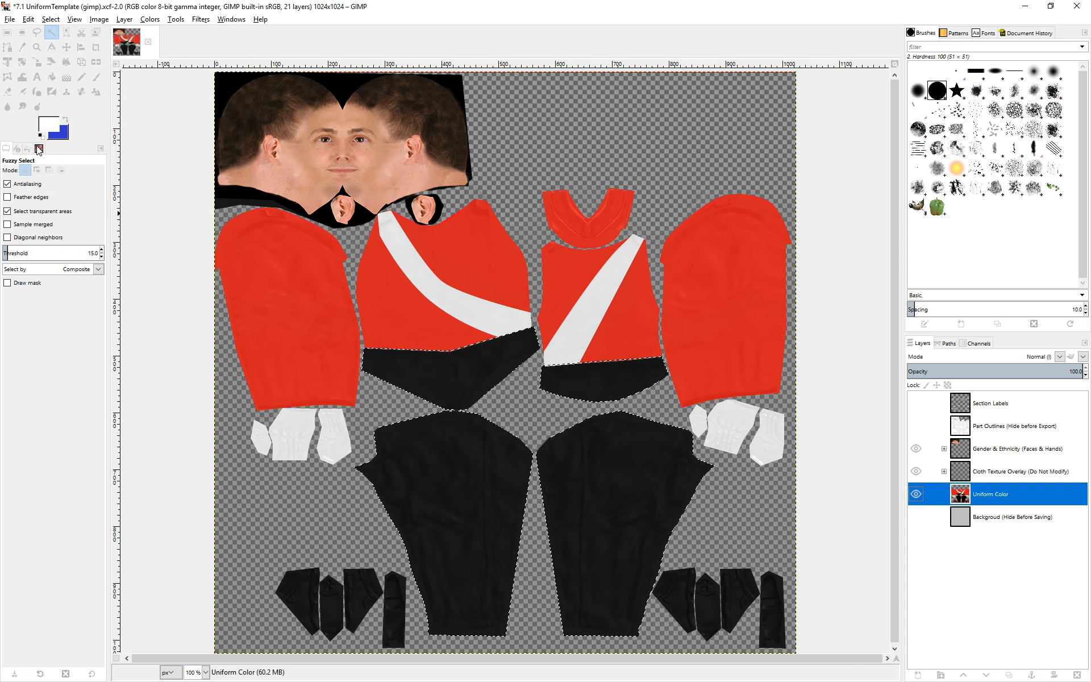
Bucket-fill the selected lower torso areas and both legs with white.
left_click(50, 80)
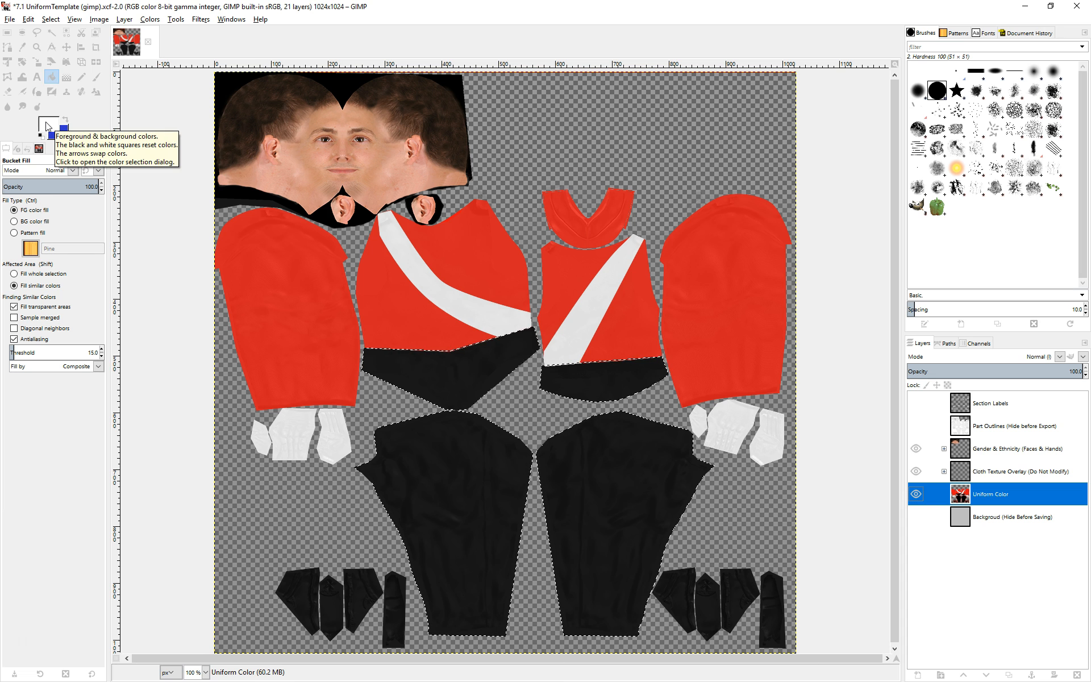
left_click(454, 476)
left_click(454, 375)
left_click(604, 380)
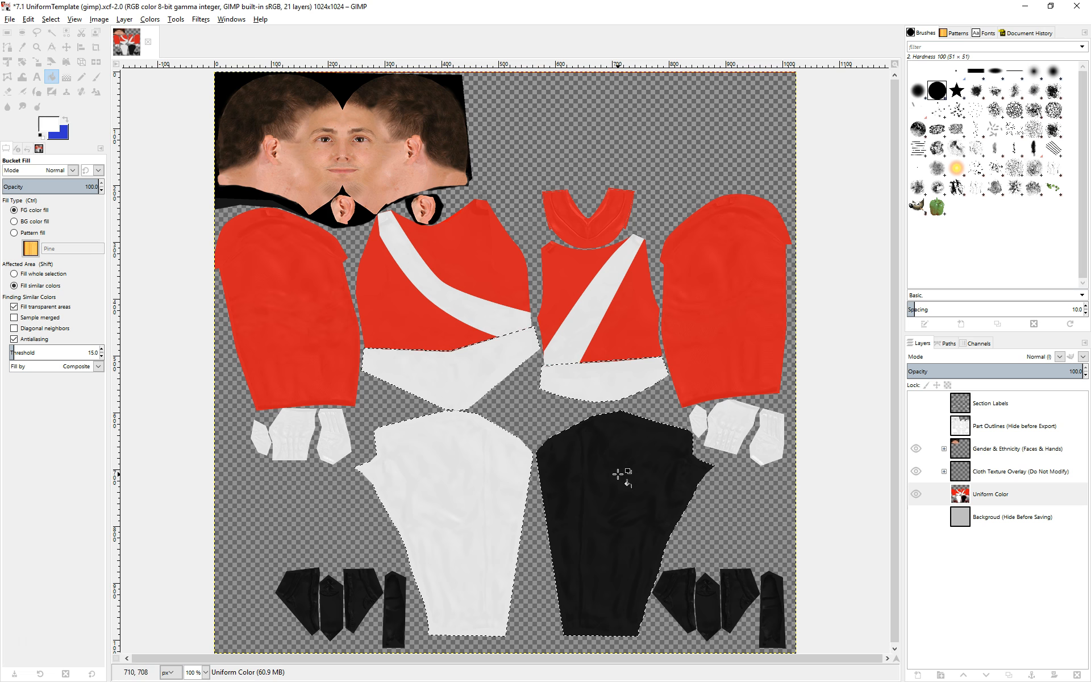
left_click(622, 473)
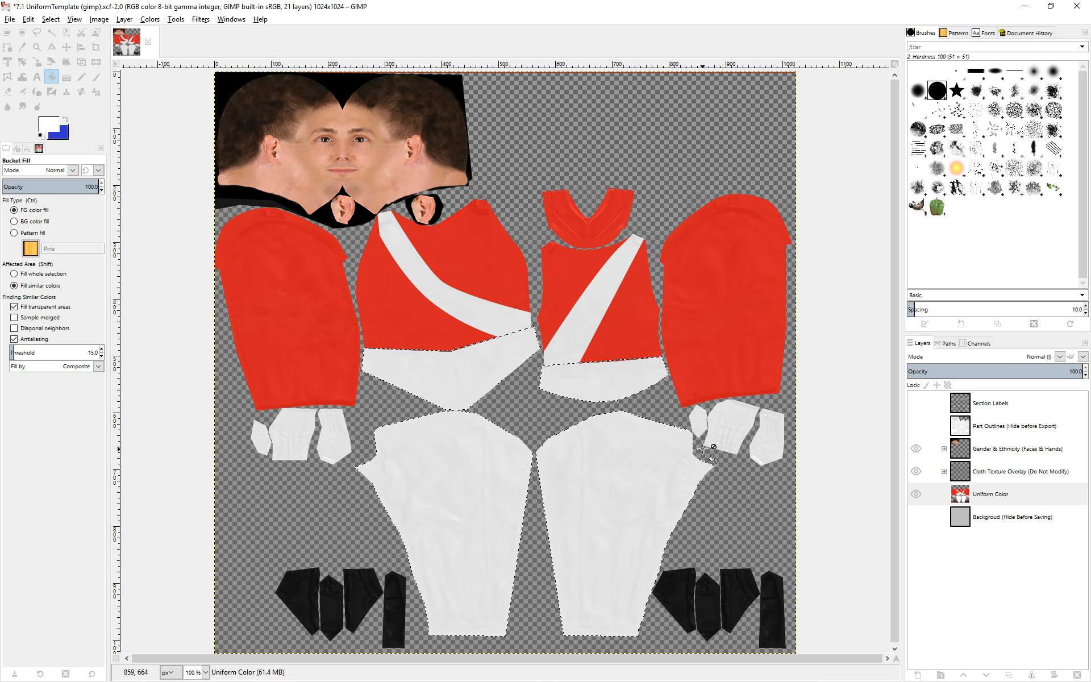
Turn the Feet path into a selection.
left_click(945, 345)
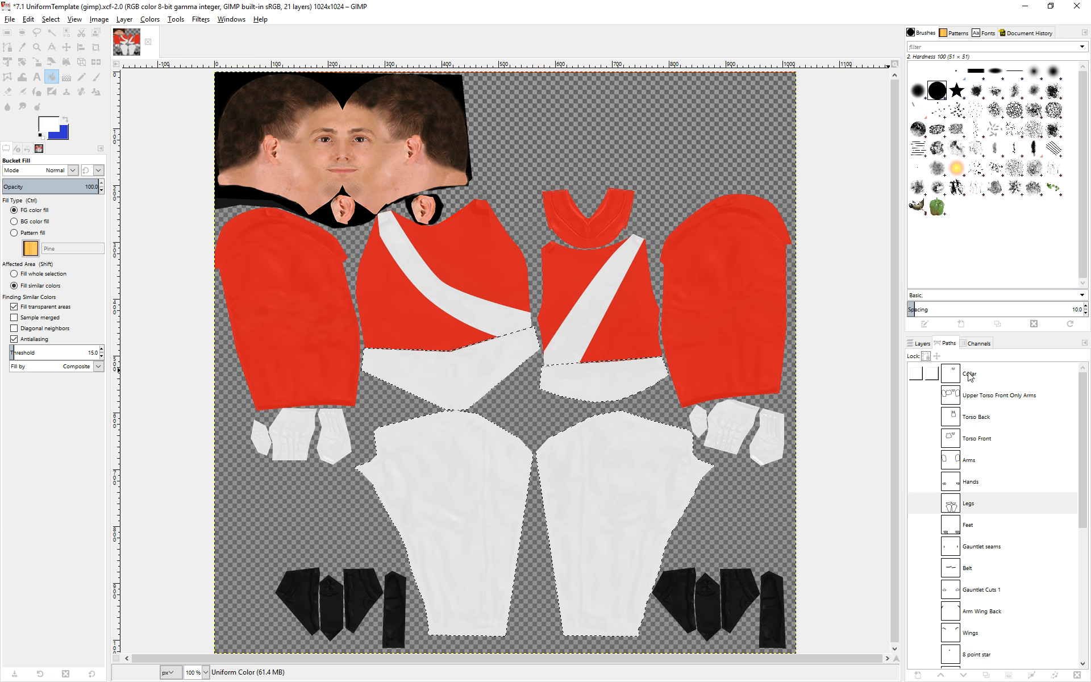
left_click(982, 526)
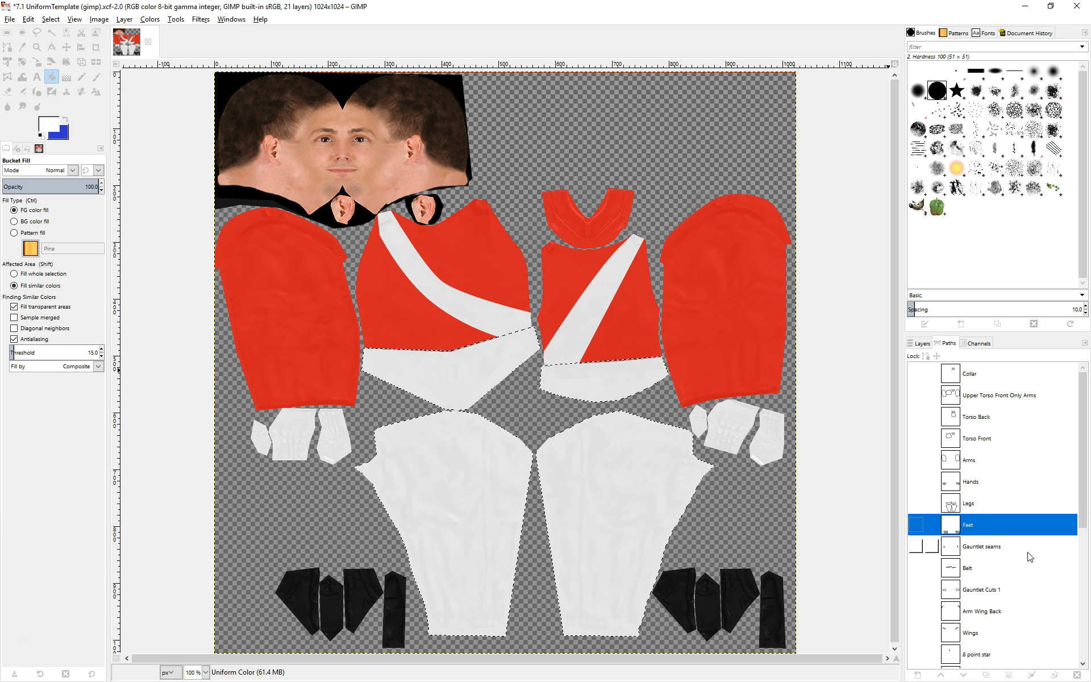
left_click(1013, 676)
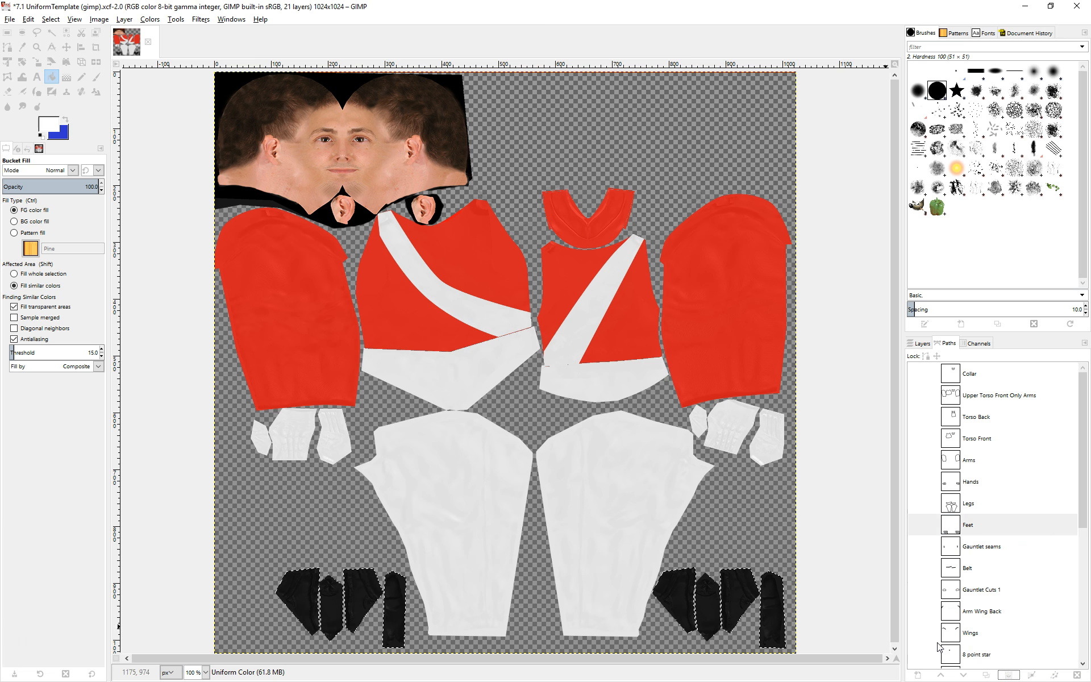
Bucket-fill the selected feet with white.
left_click(919, 343)
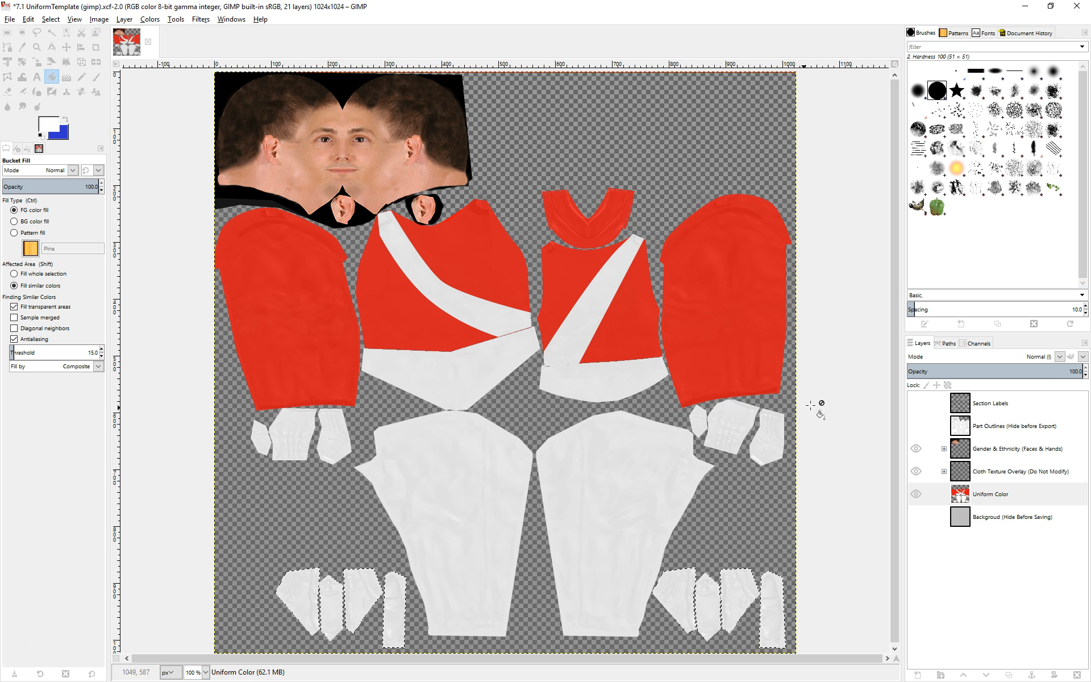
left_click(948, 343)
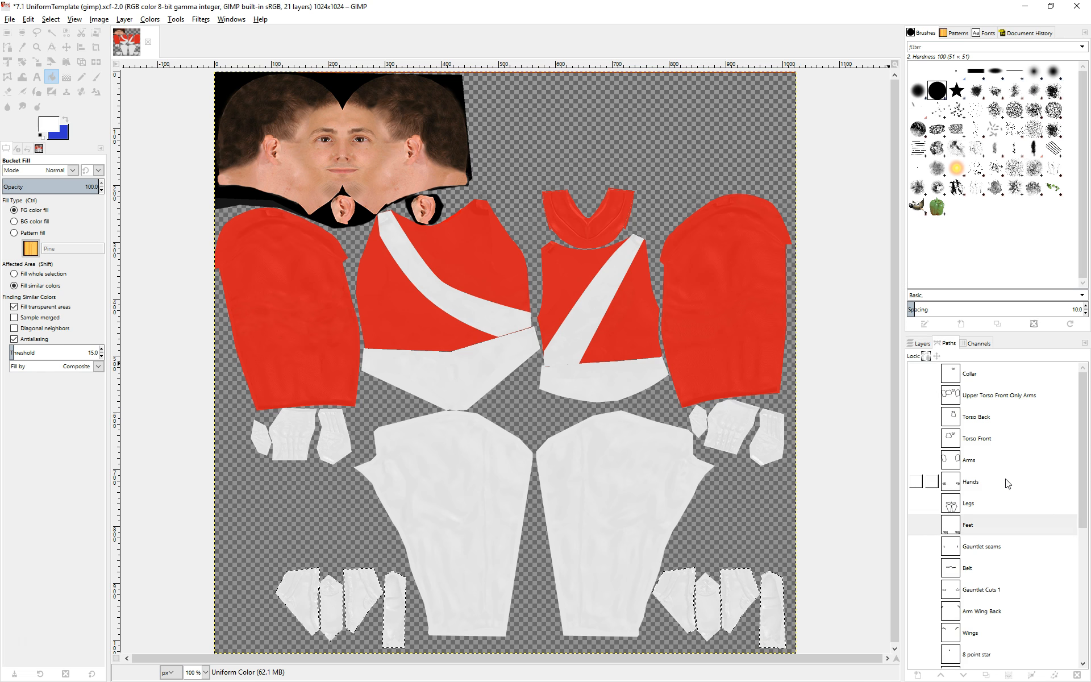
Turn the Torso Back path into a selection and bucket-fill it with blue 398cea.
left_click(988, 423)
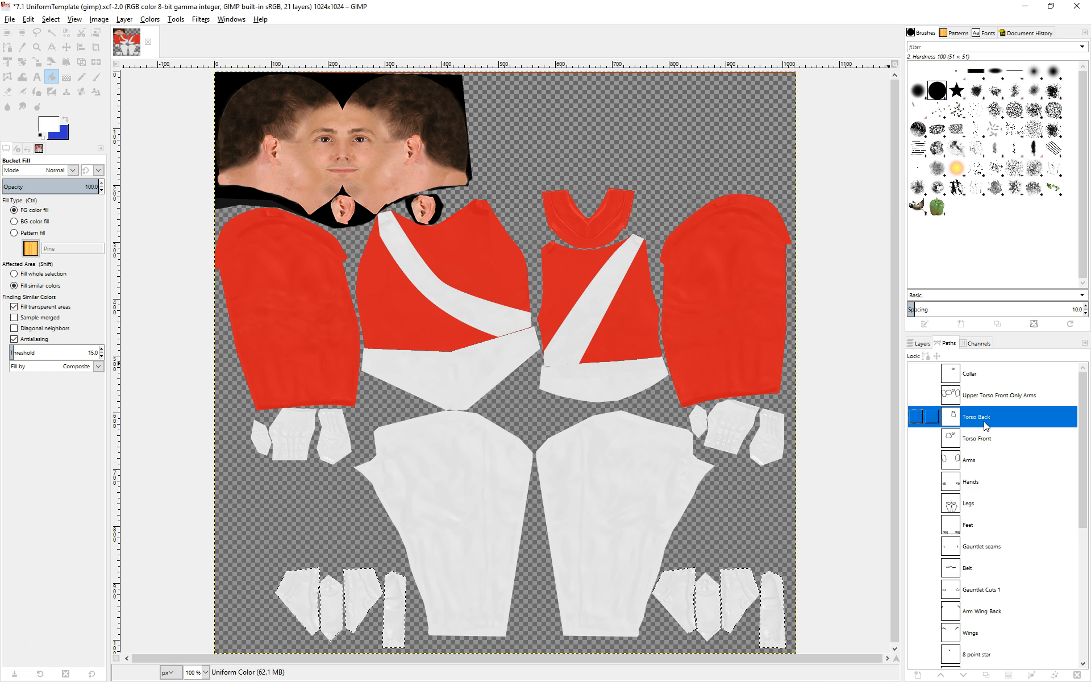
left_click(1009, 675)
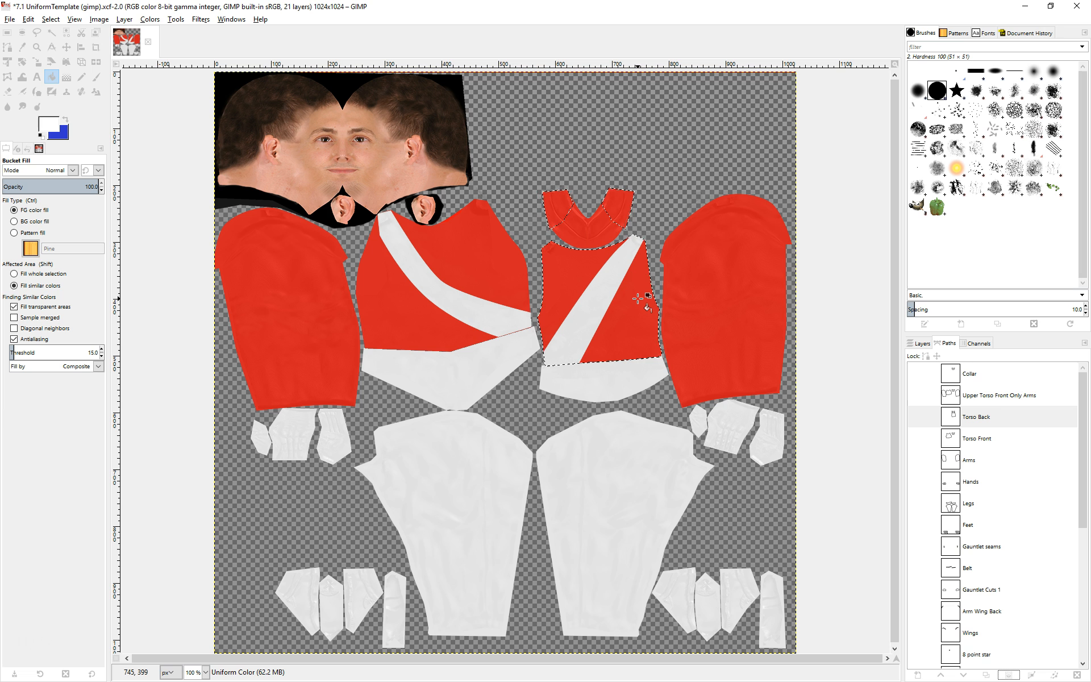
left_click(65, 118)
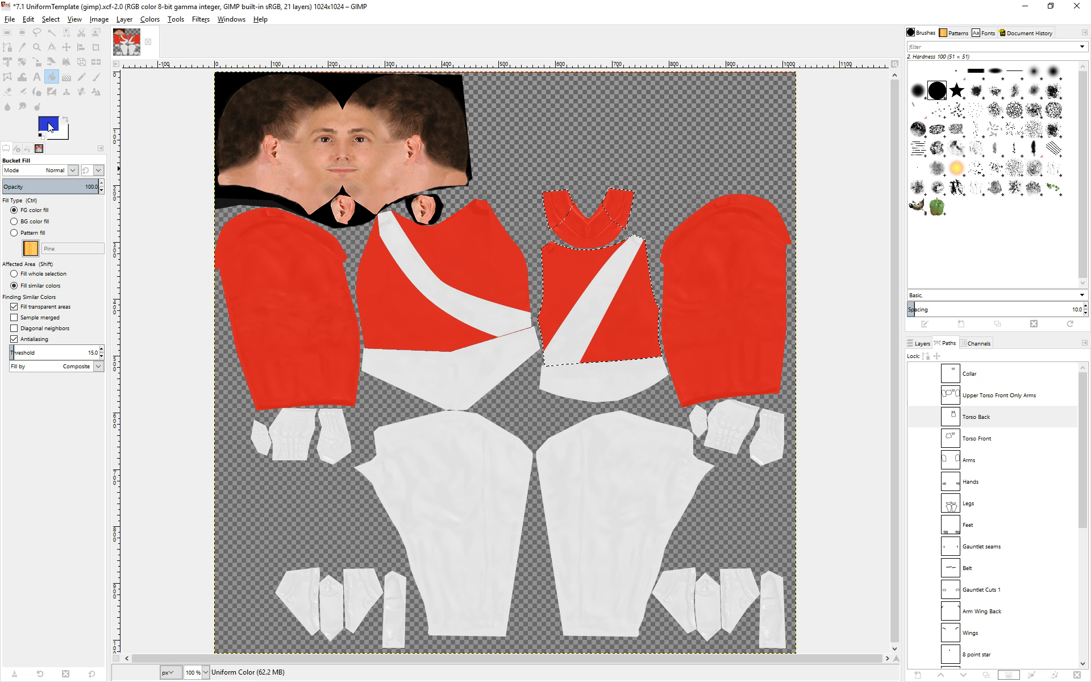
left_click(49, 126)
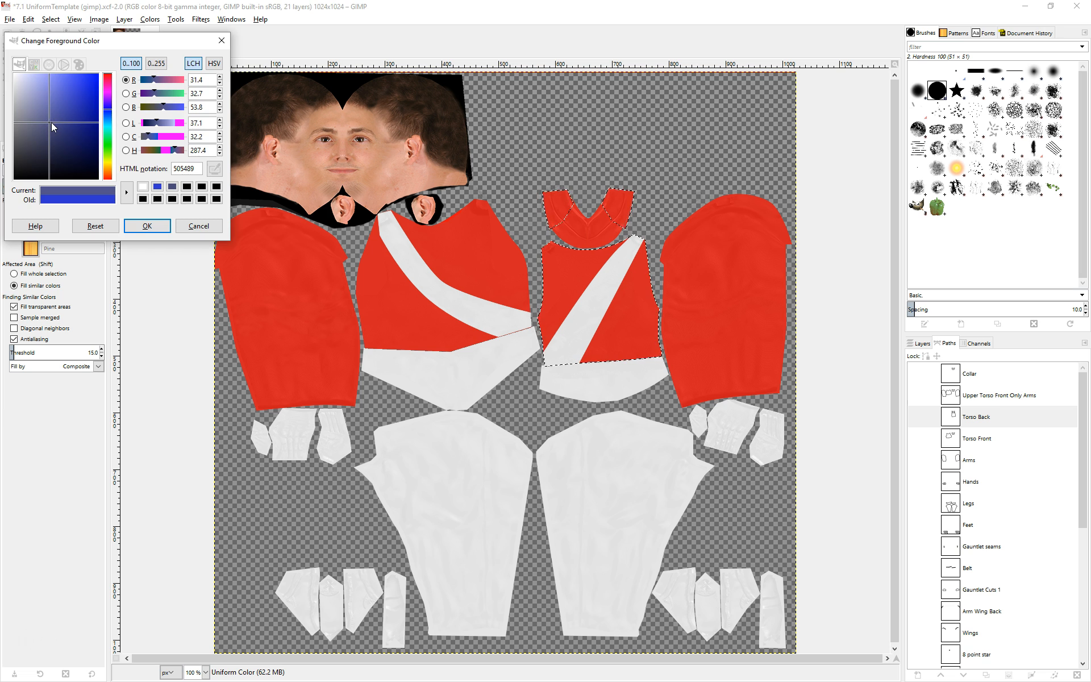
left_click_drag(62, 101, 106, 113)
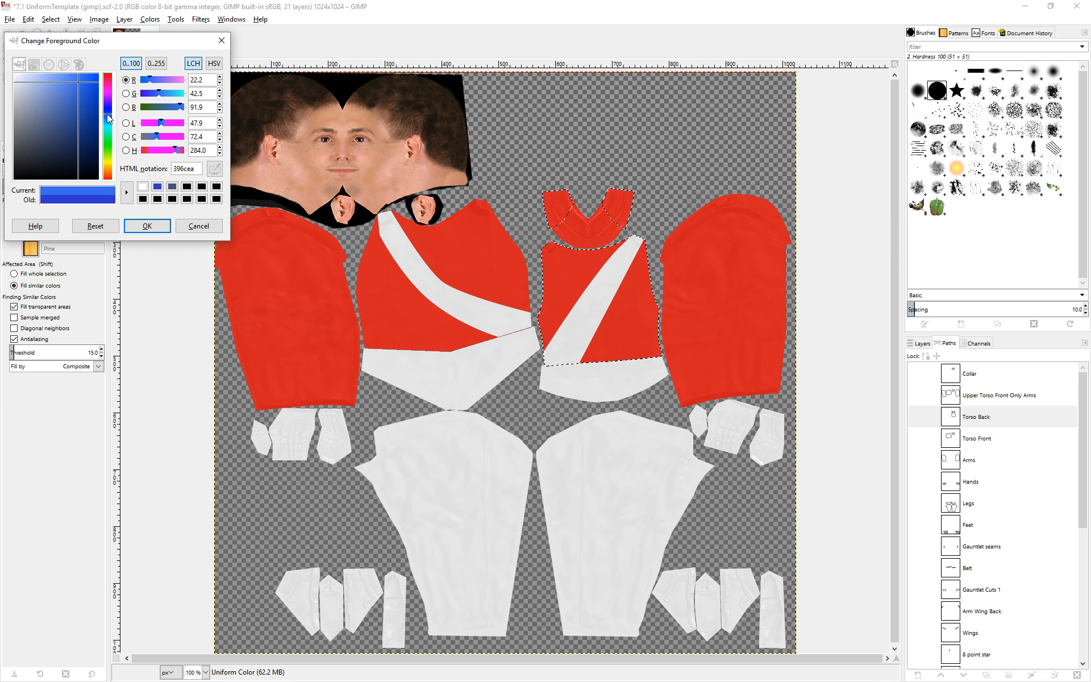
left_click(143, 225)
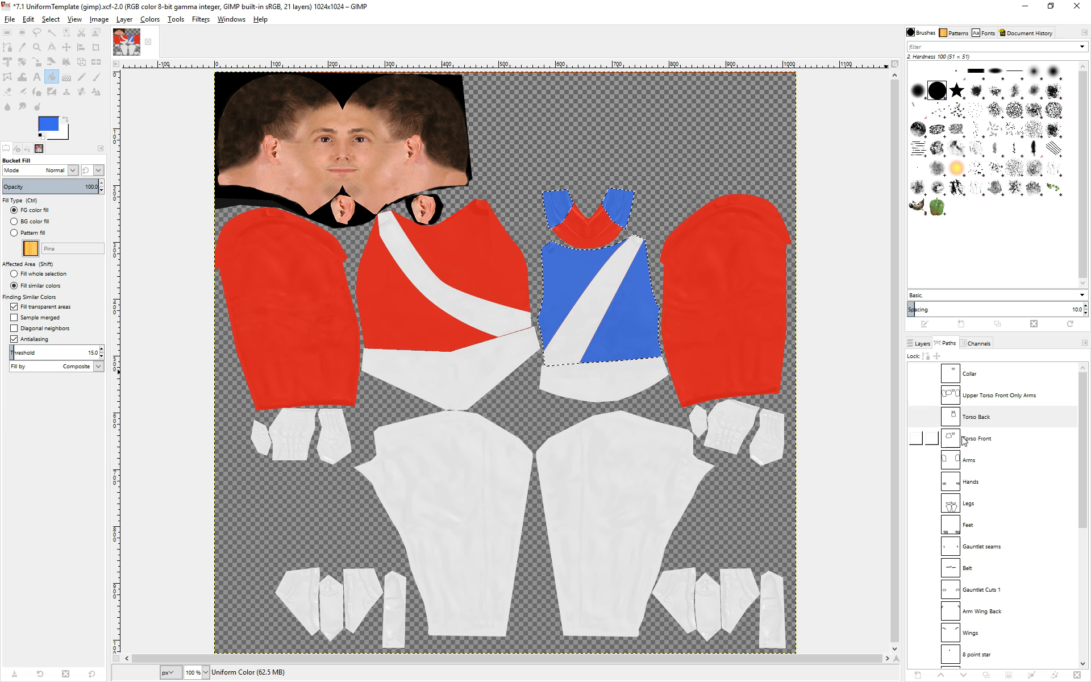
Turn the Torso Front path into a selection and bucket-fill its red areas with the same blue.
left_click(982, 440)
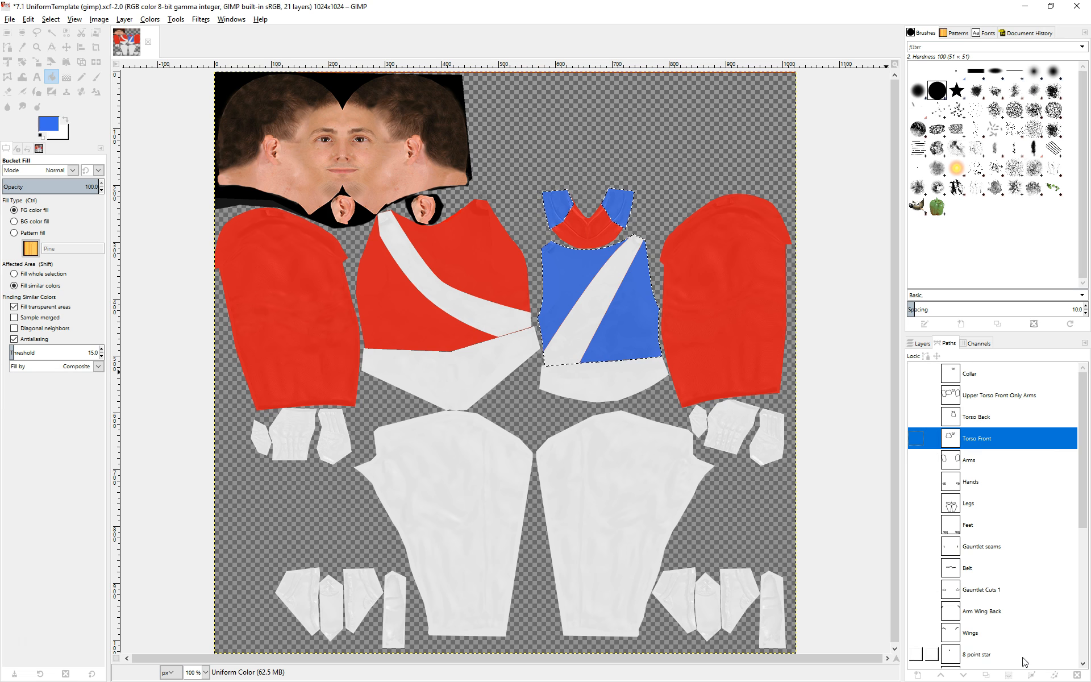
left_click(1010, 677)
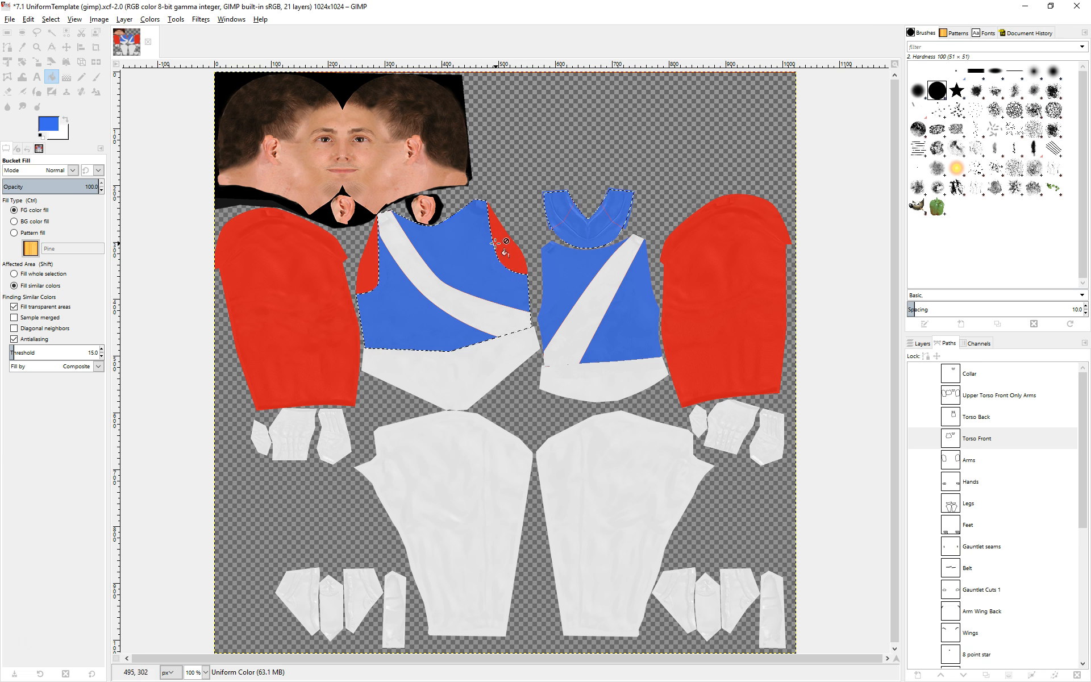
Show the Part Outlines layer over the texture.
left_click(924, 343)
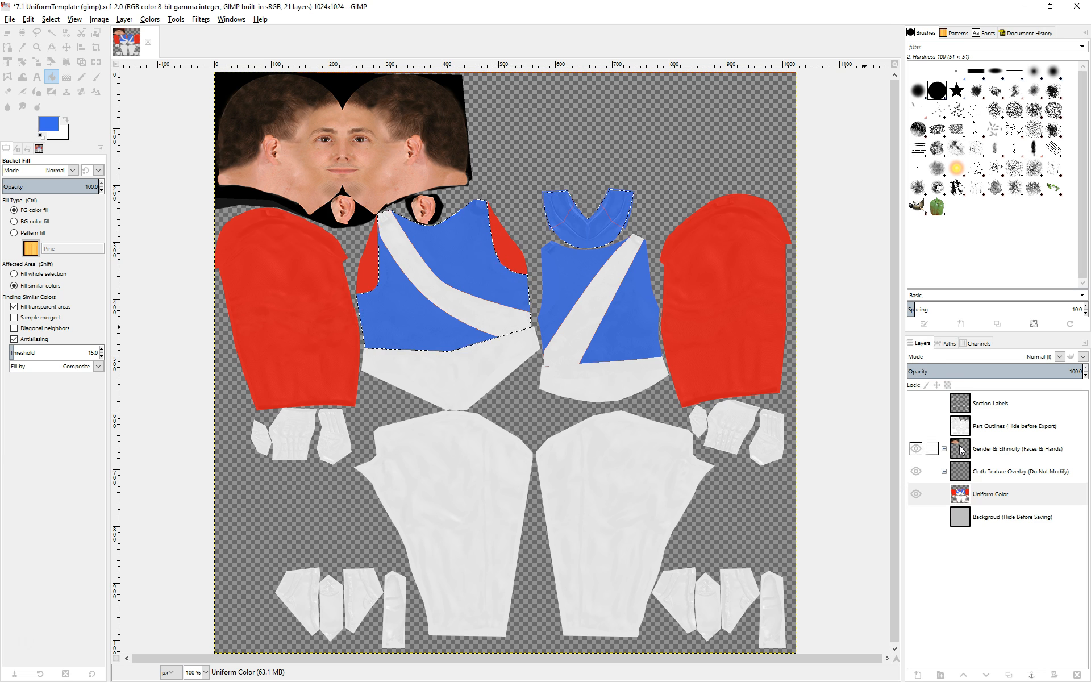
left_click(915, 426)
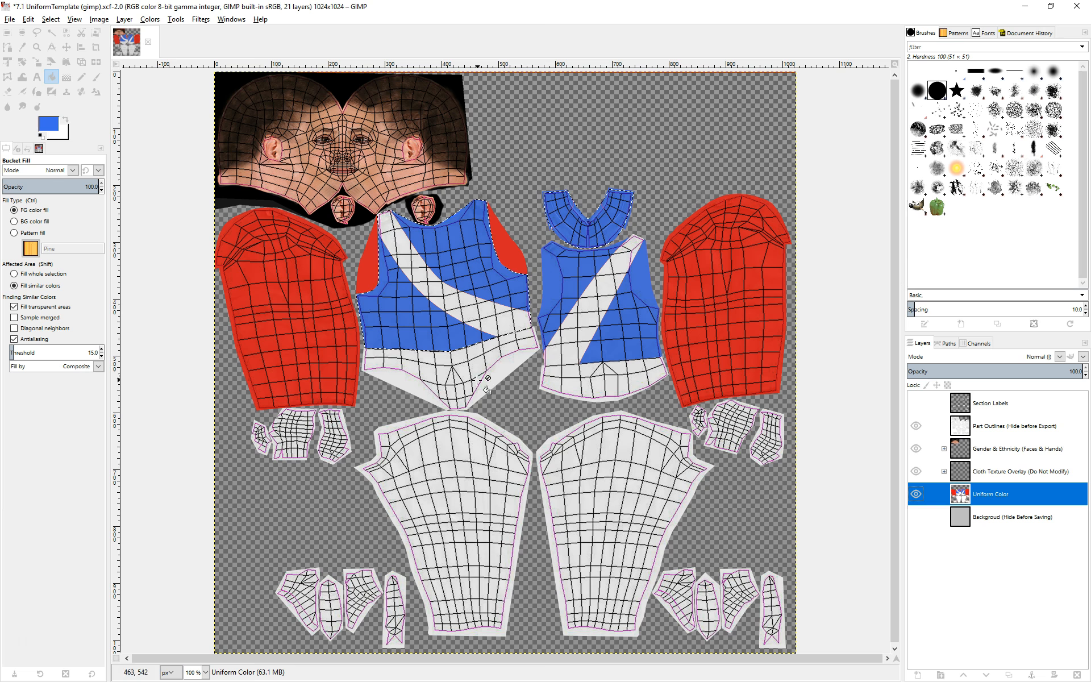
left_click(516, 251)
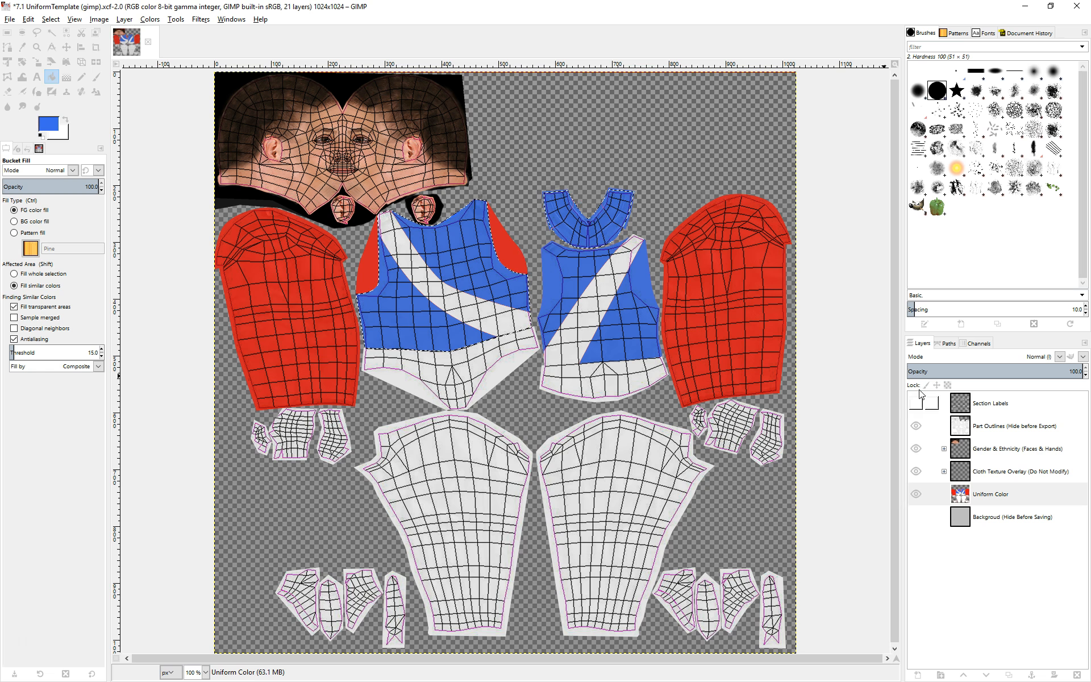
Clear the selection and toggle the sash paths' visibility to compare their shapes on the torso.
left_click(947, 345)
scroll(1002, 463, "down", 3)
scroll(1003, 463, "down", 1)
scroll(1002, 463, "down", 1)
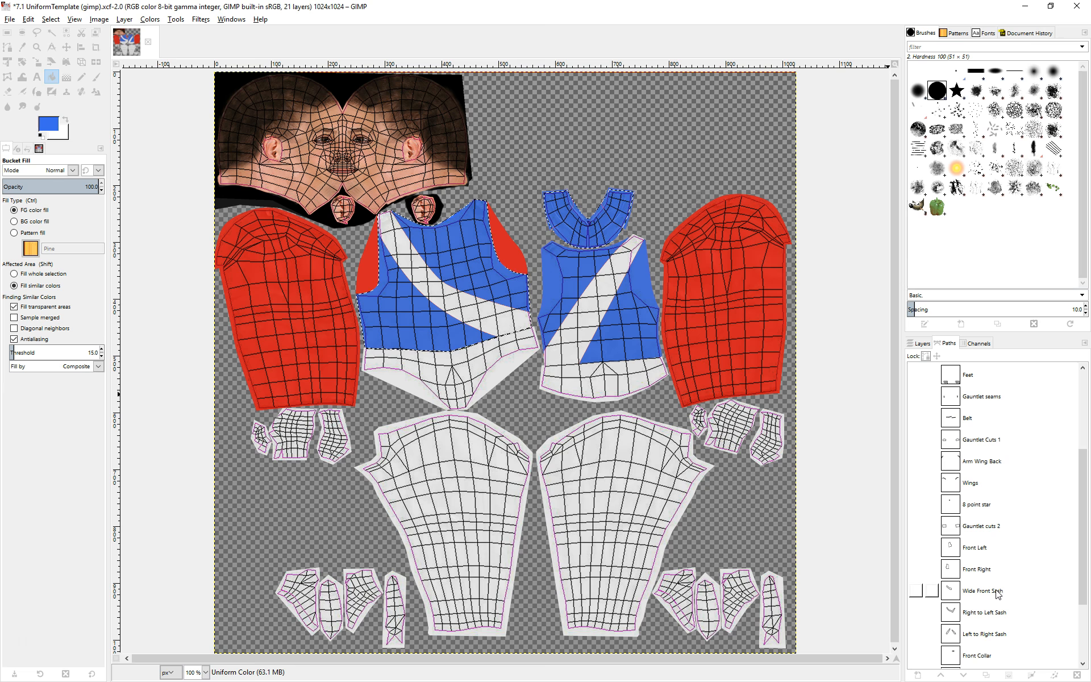
left_click(917, 614)
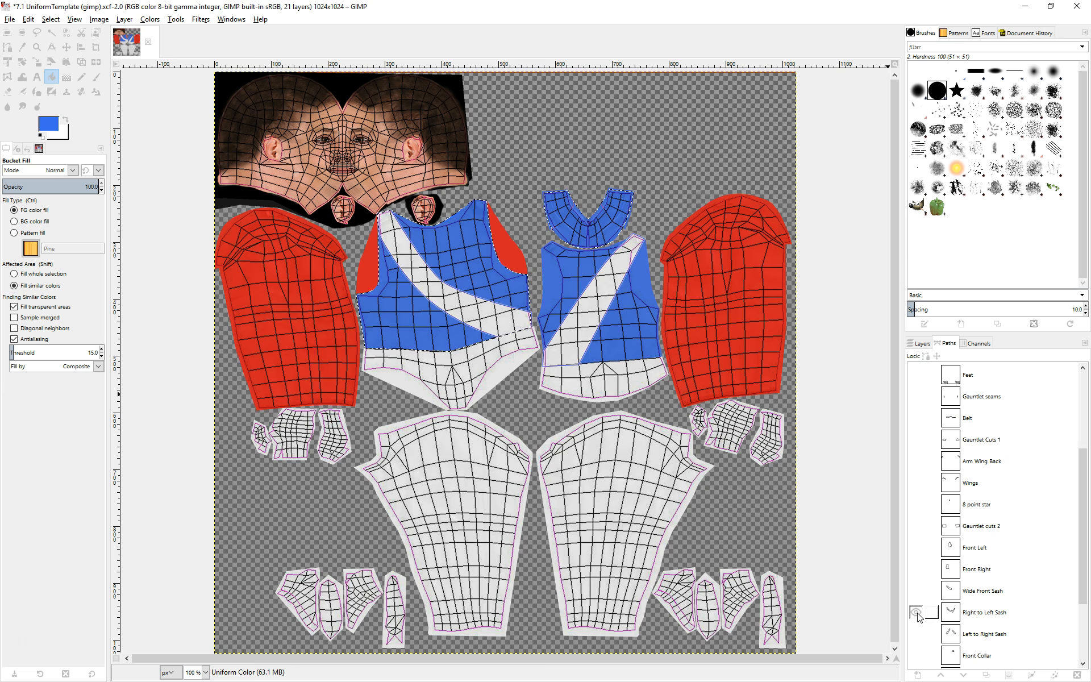
left_click(50, 19)
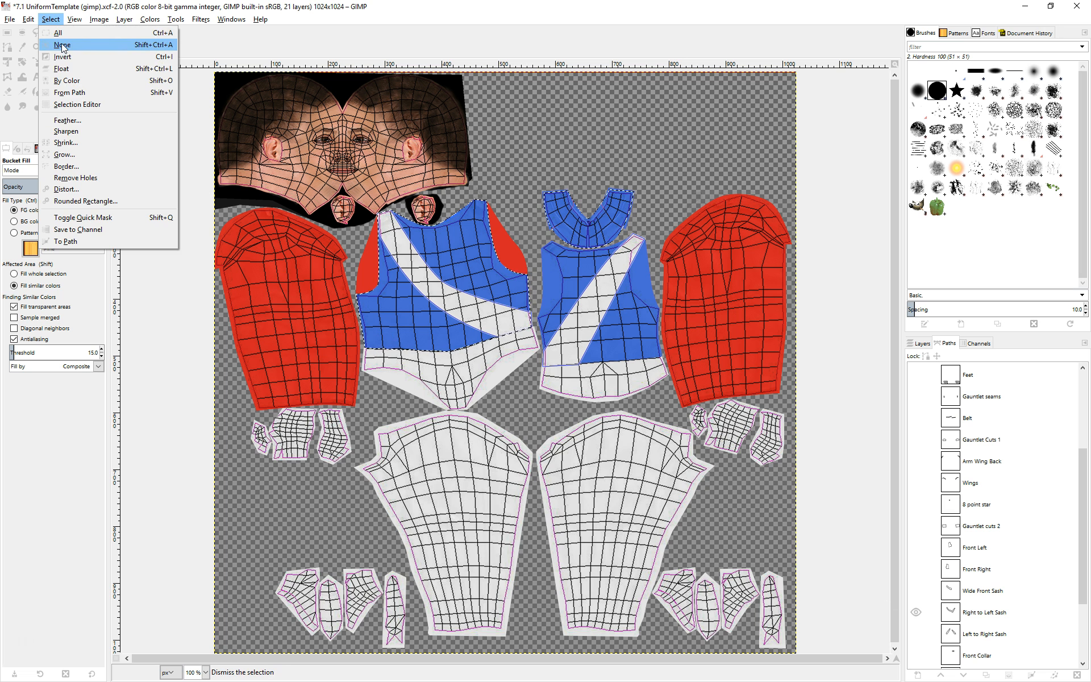
left_click(62, 45)
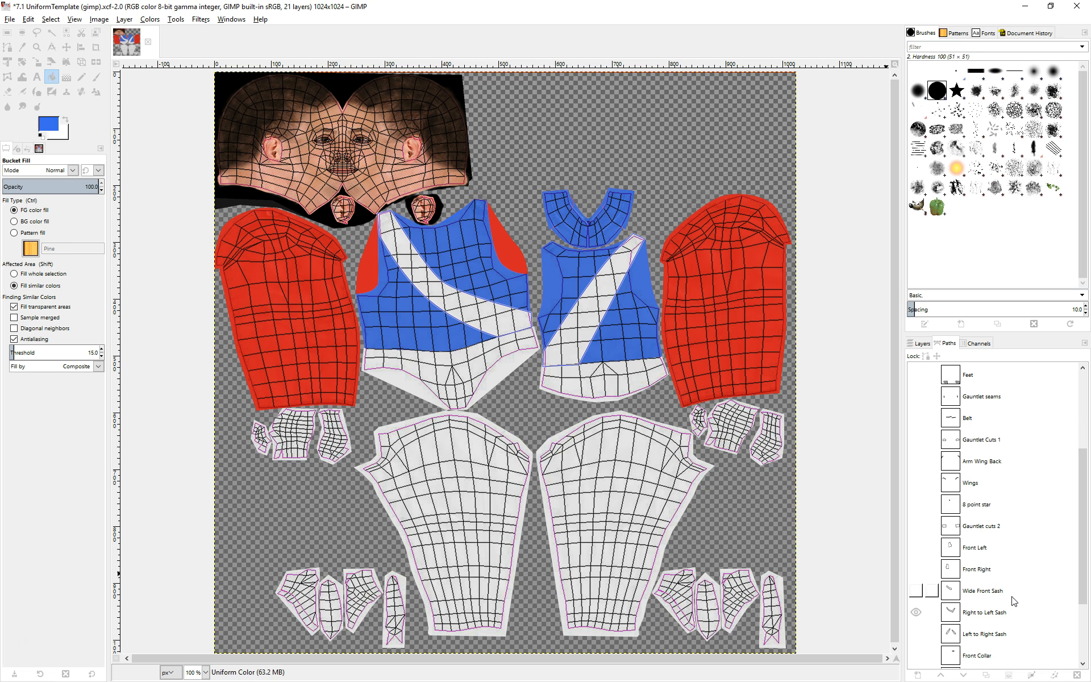
scroll(974, 500, "down", 1)
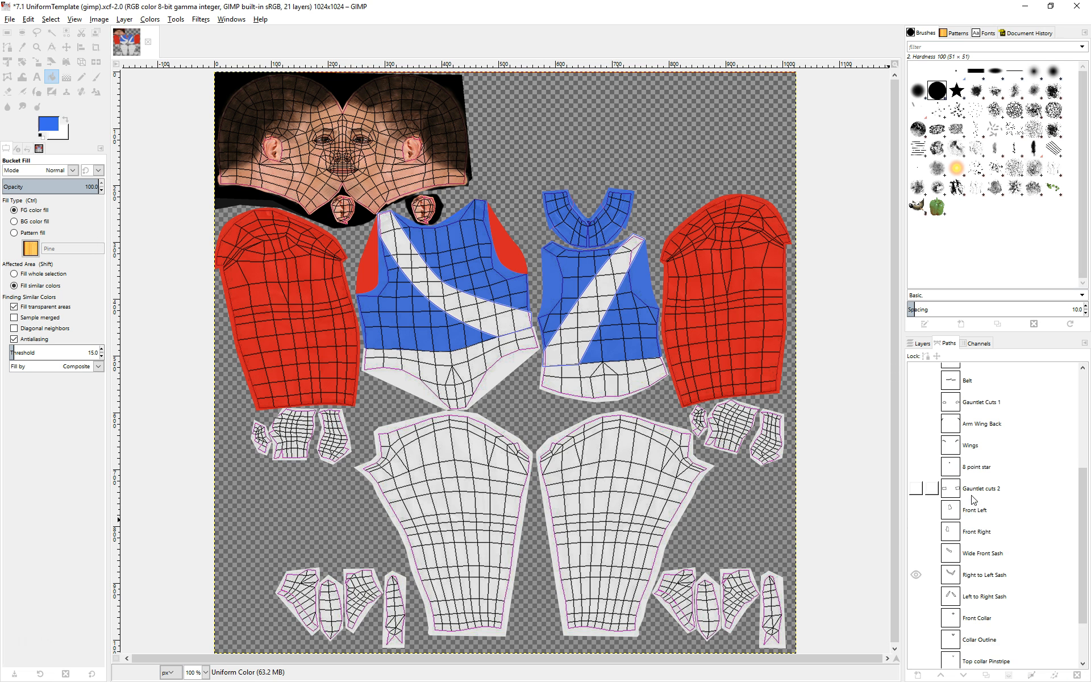
left_click(916, 575)
left_click(916, 596)
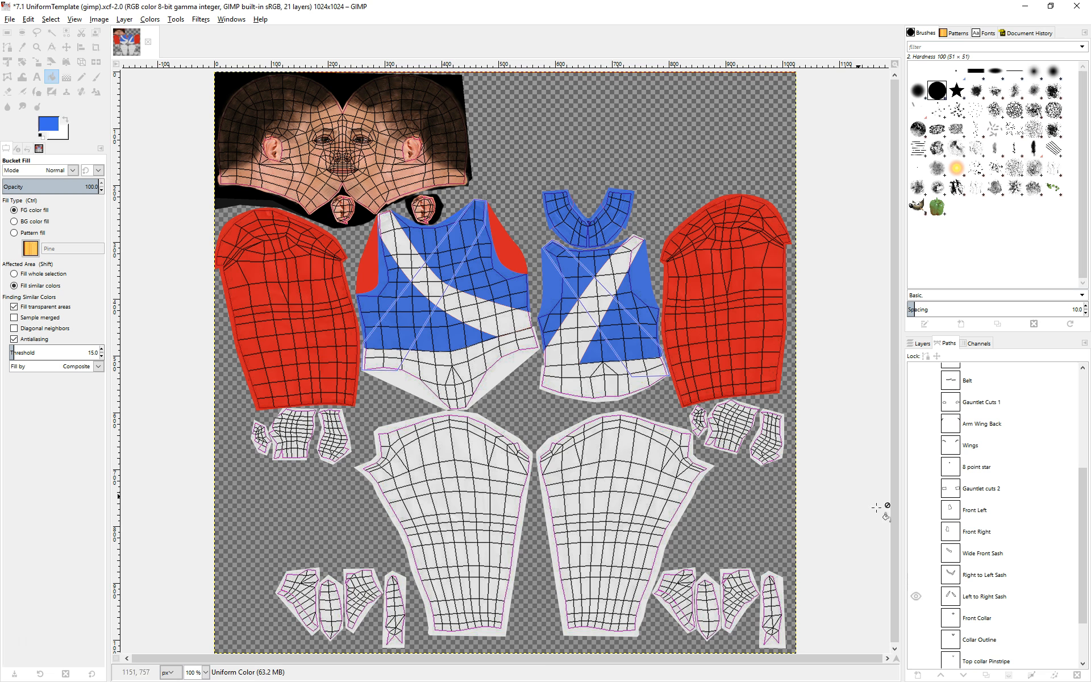
left_click(917, 596)
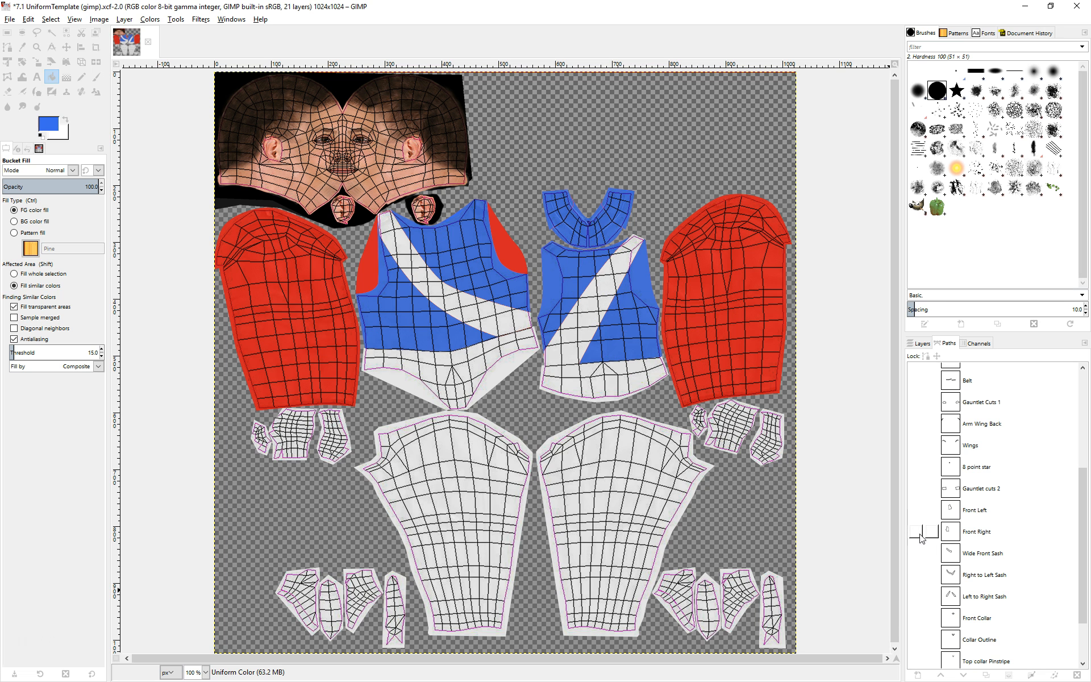
scroll(932, 580, "down", 3)
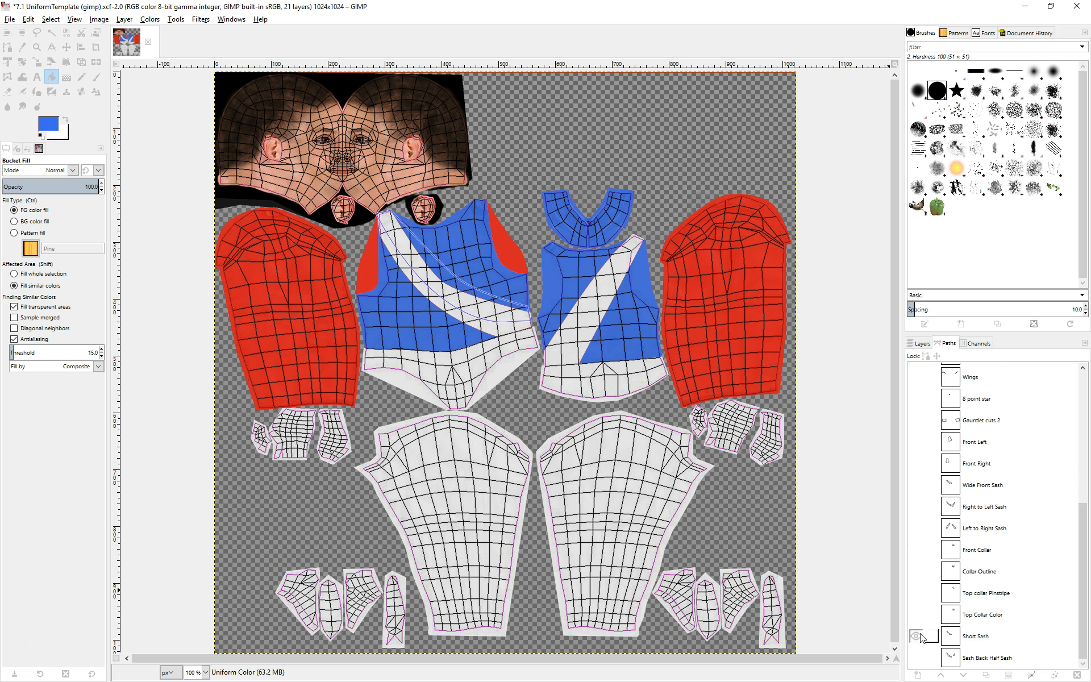
scroll(953, 564, "up", 2)
scroll(953, 564, "up", 10)
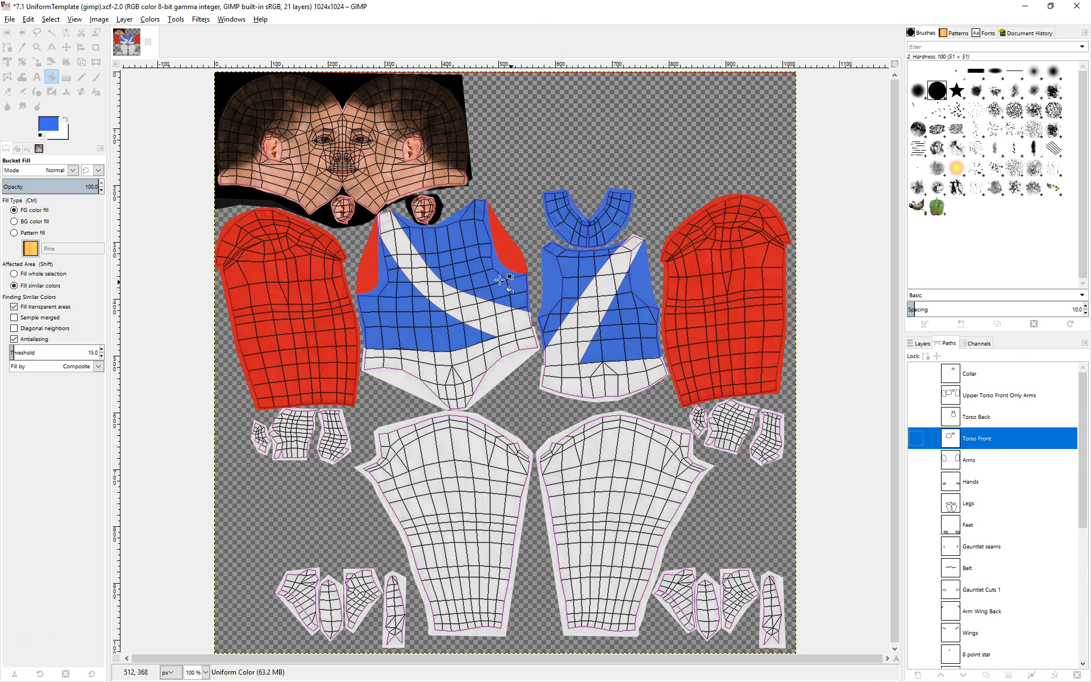
scroll(971, 493, "down", 10)
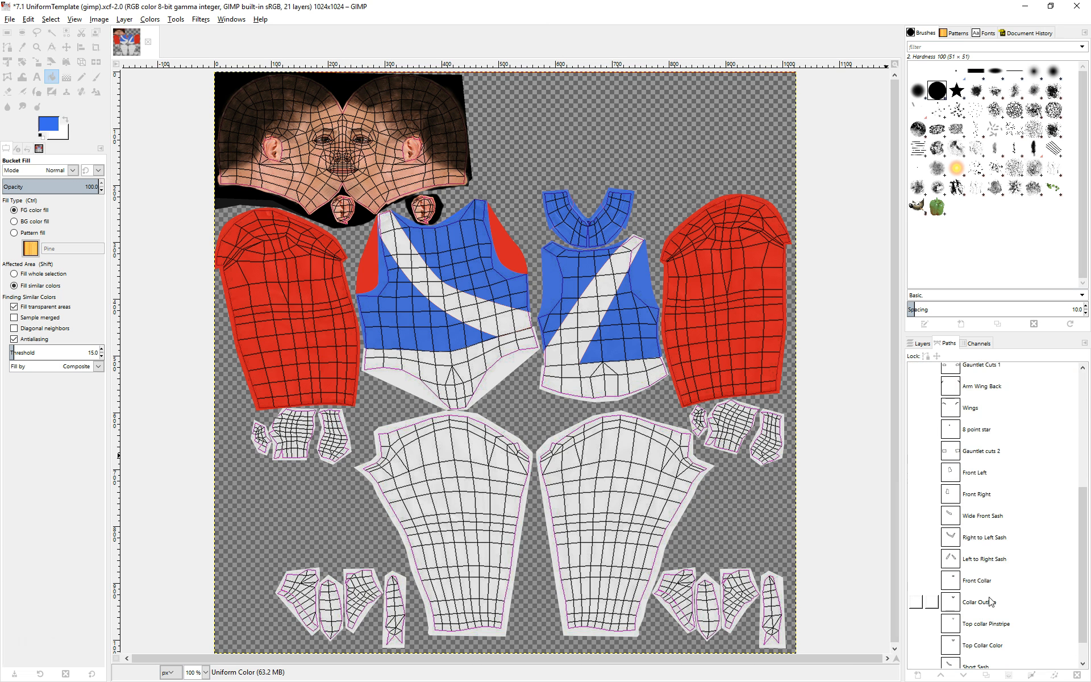
Try filling the Right to Left Sash path selection with blue, then undo it.
left_click(979, 544)
left_click(1008, 675)
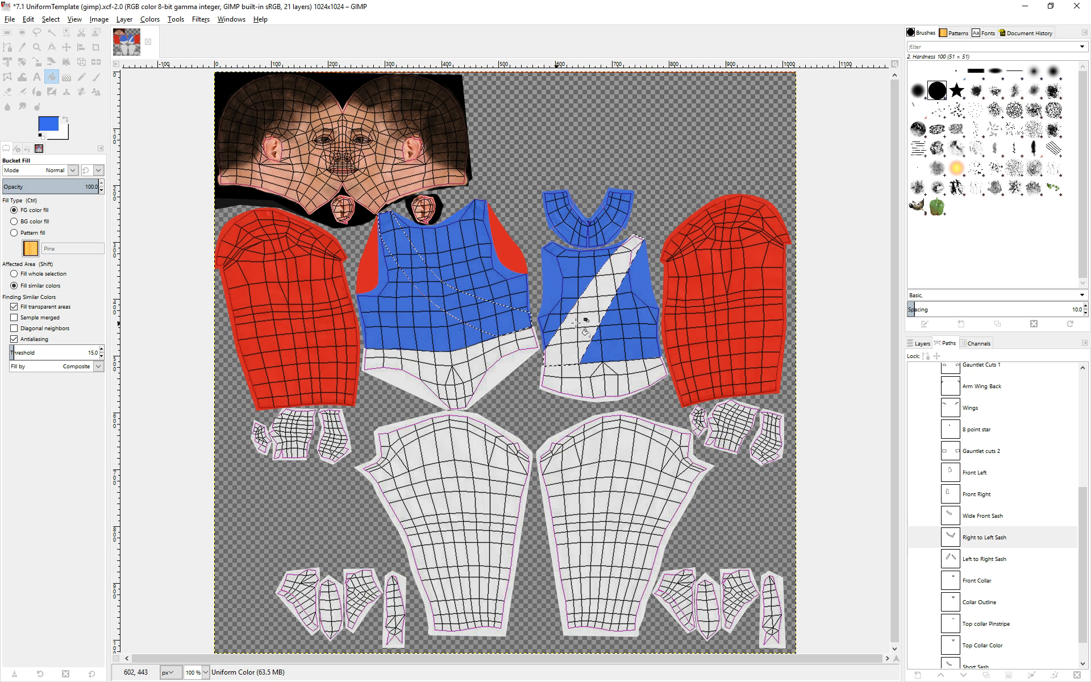
left_click(28, 20)
left_click(38, 32)
left_click(33, 19)
left_click(38, 32)
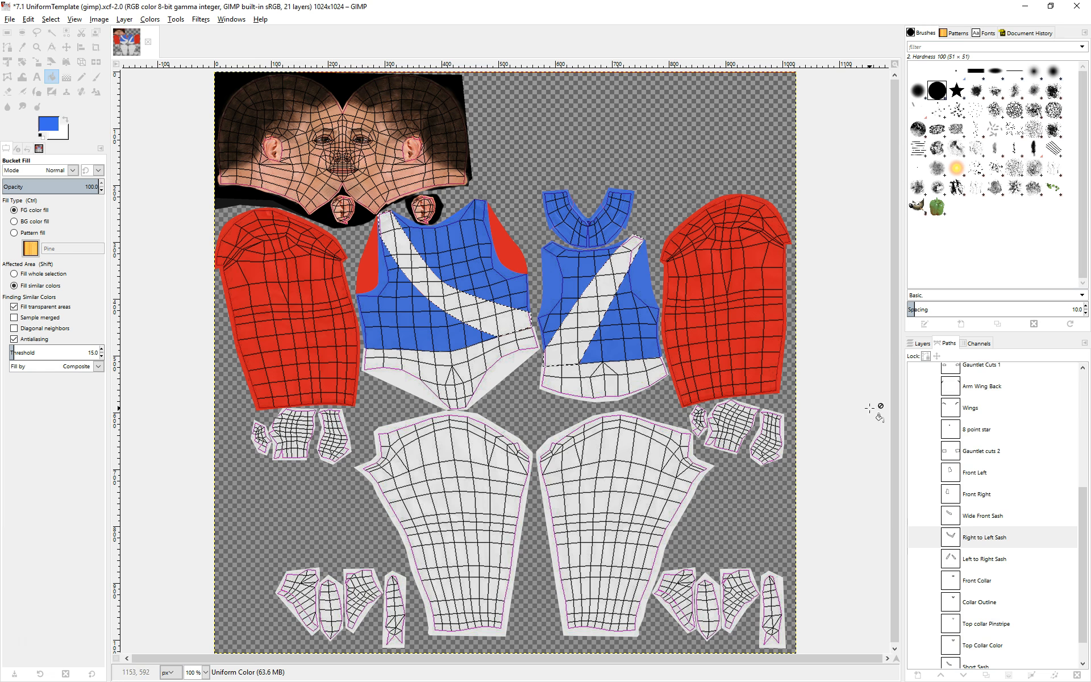
Turn the Arms path into a selection and bucket-fill both sleeves with blue.
scroll(1021, 521, "up", 3)
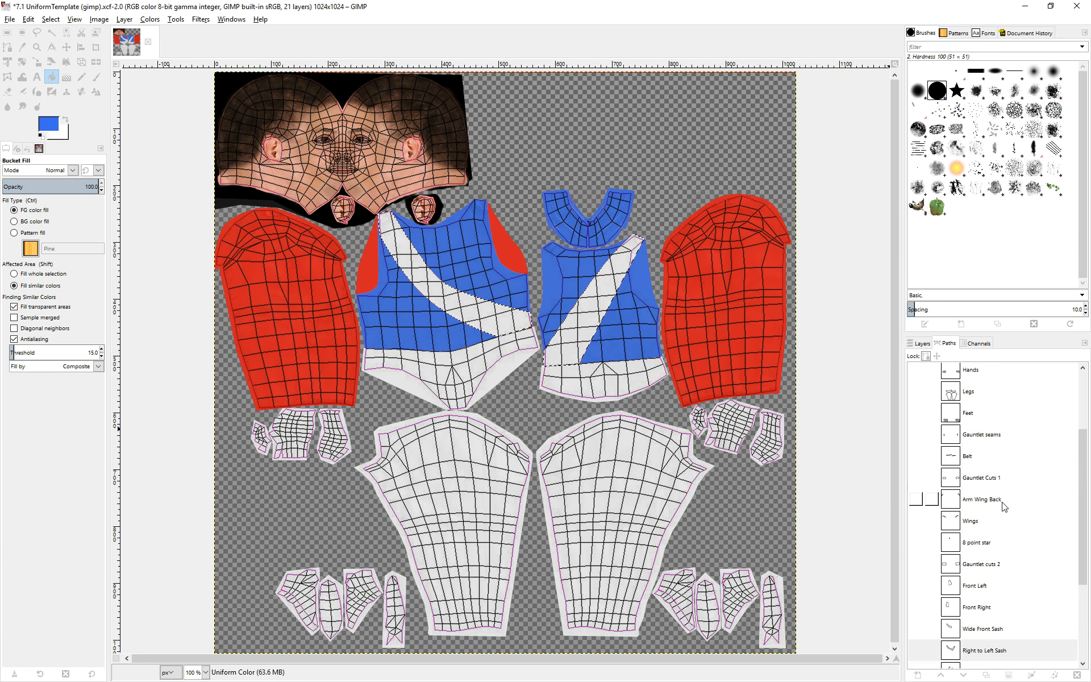
scroll(1004, 507, "up", 3)
left_click(974, 460)
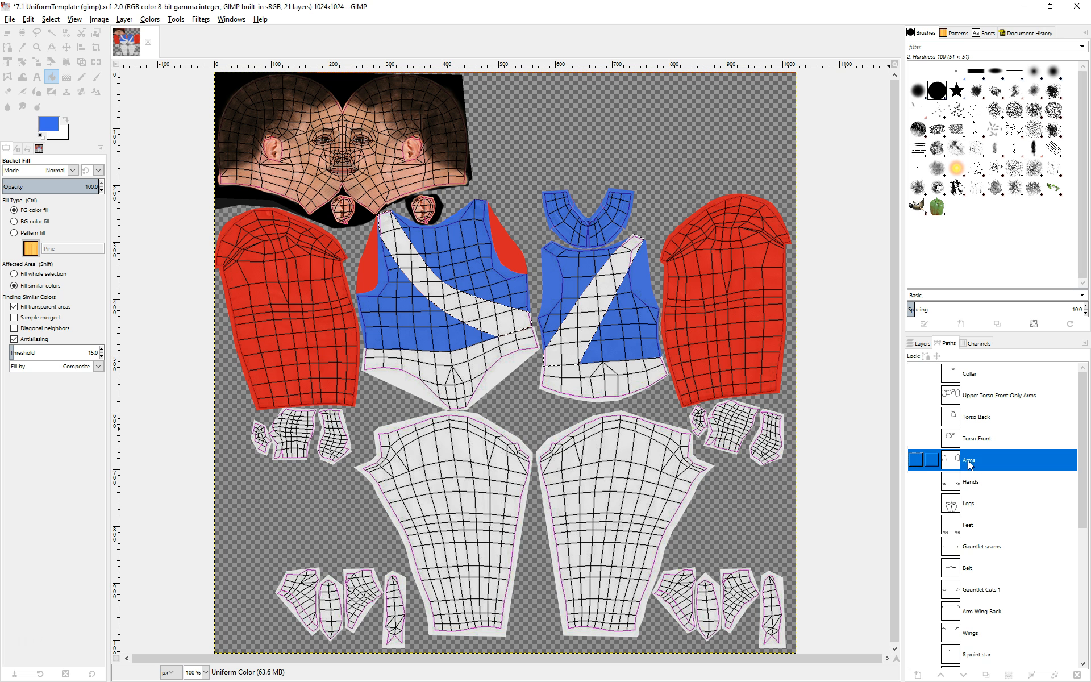
left_click(1009, 675)
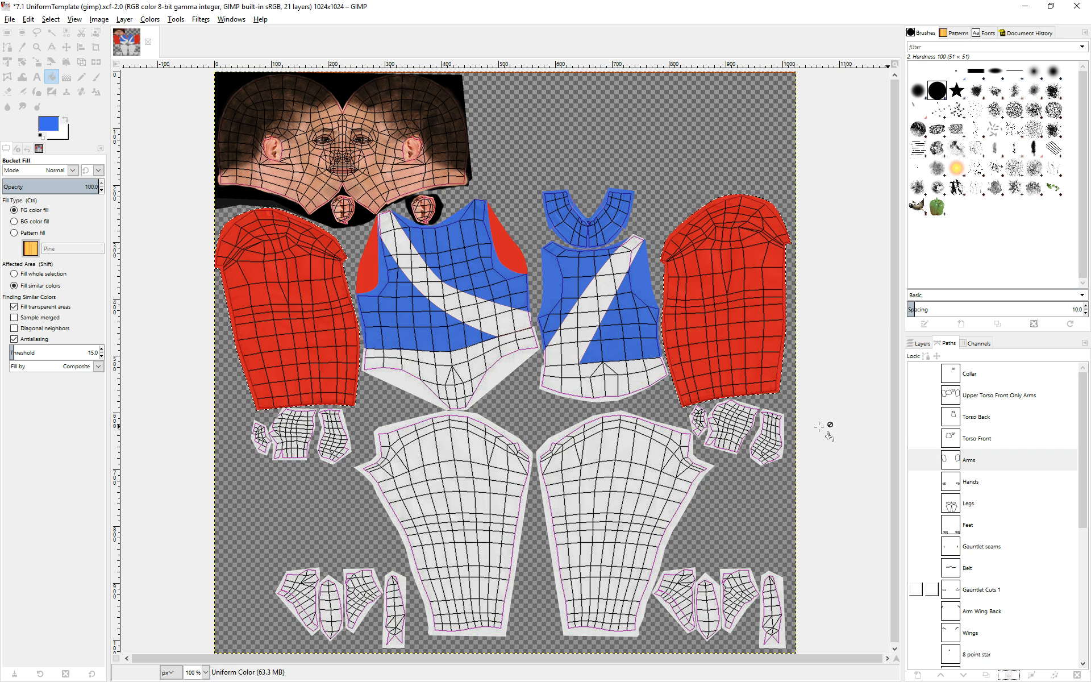
left_click(735, 290)
left_click(310, 282)
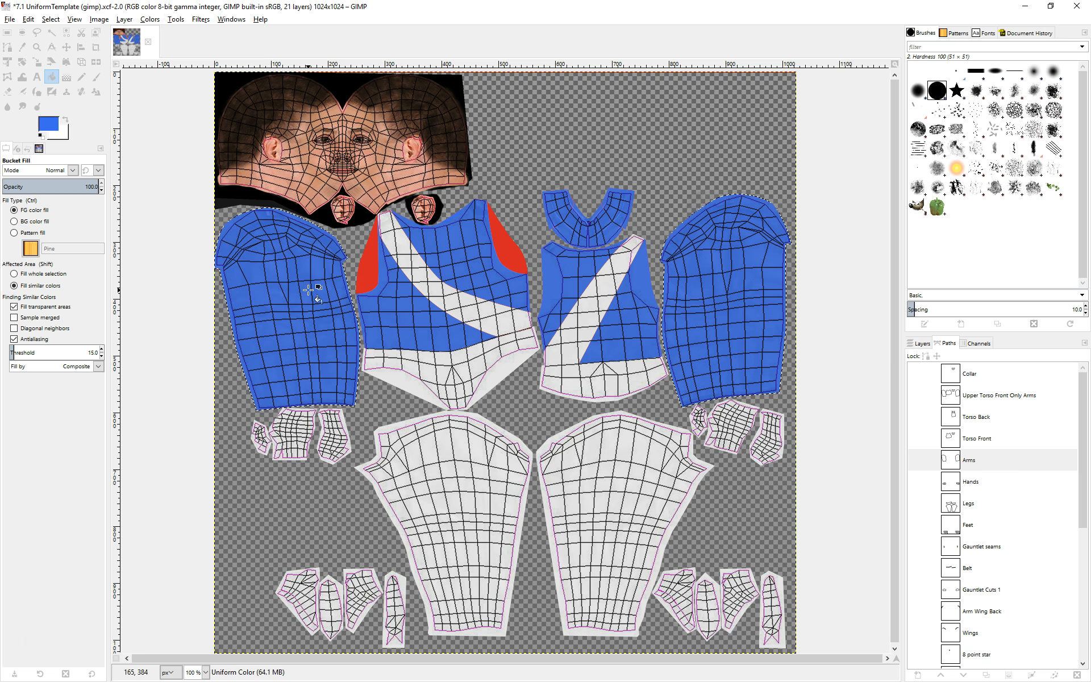
Clear the selection and hide the Part Outlines layer.
left_click(51, 19)
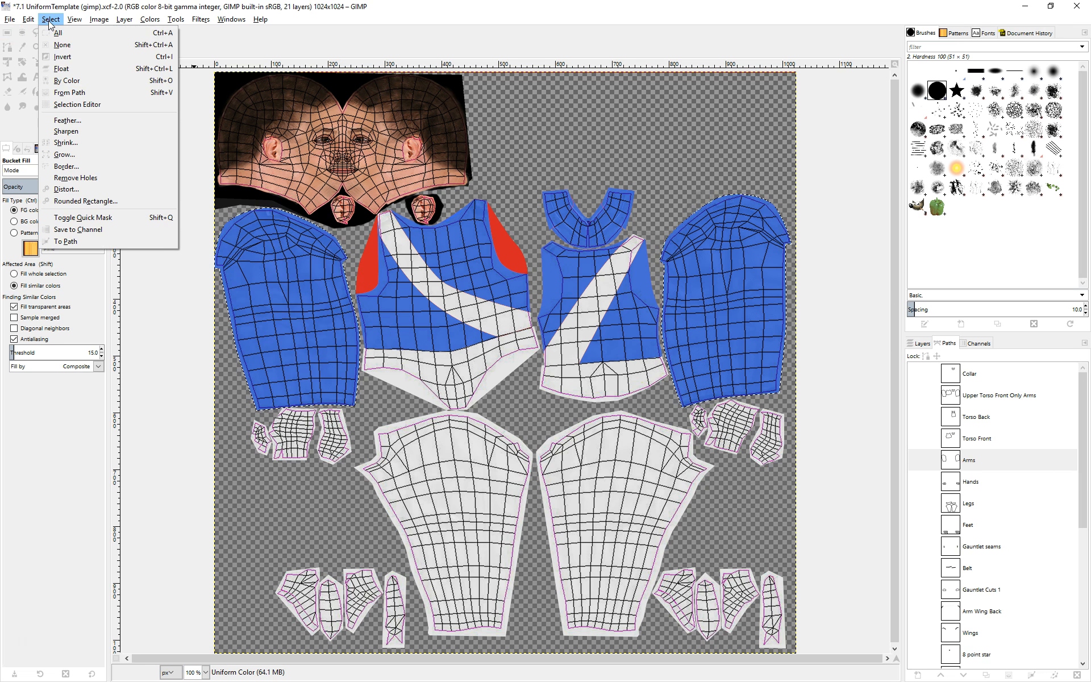
left_click(76, 43)
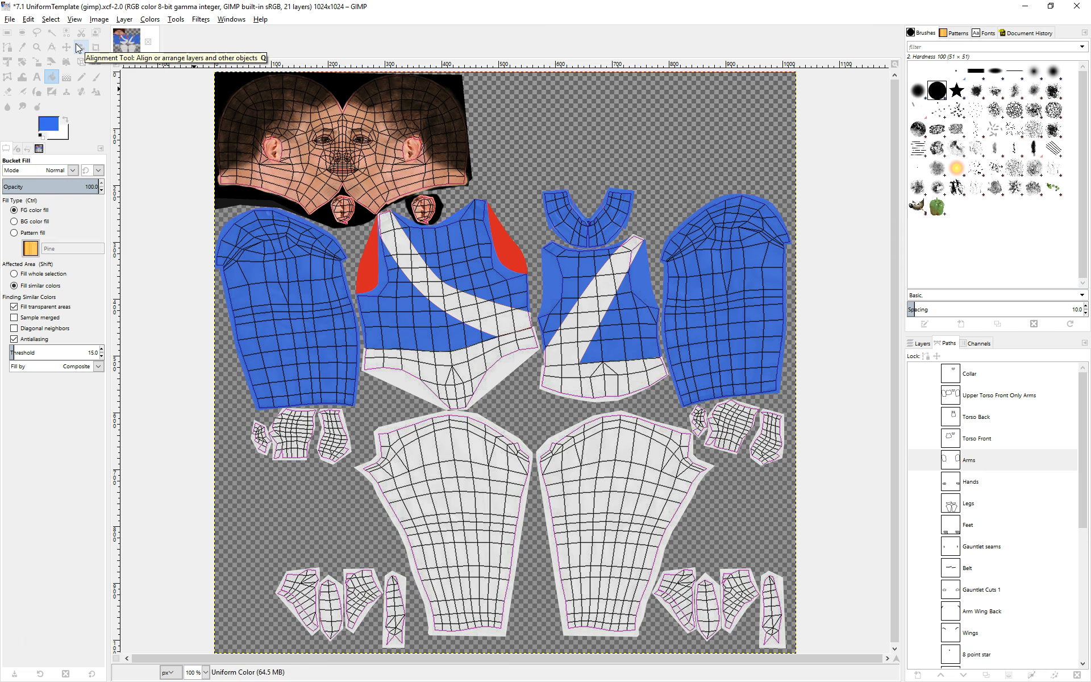
left_click(922, 344)
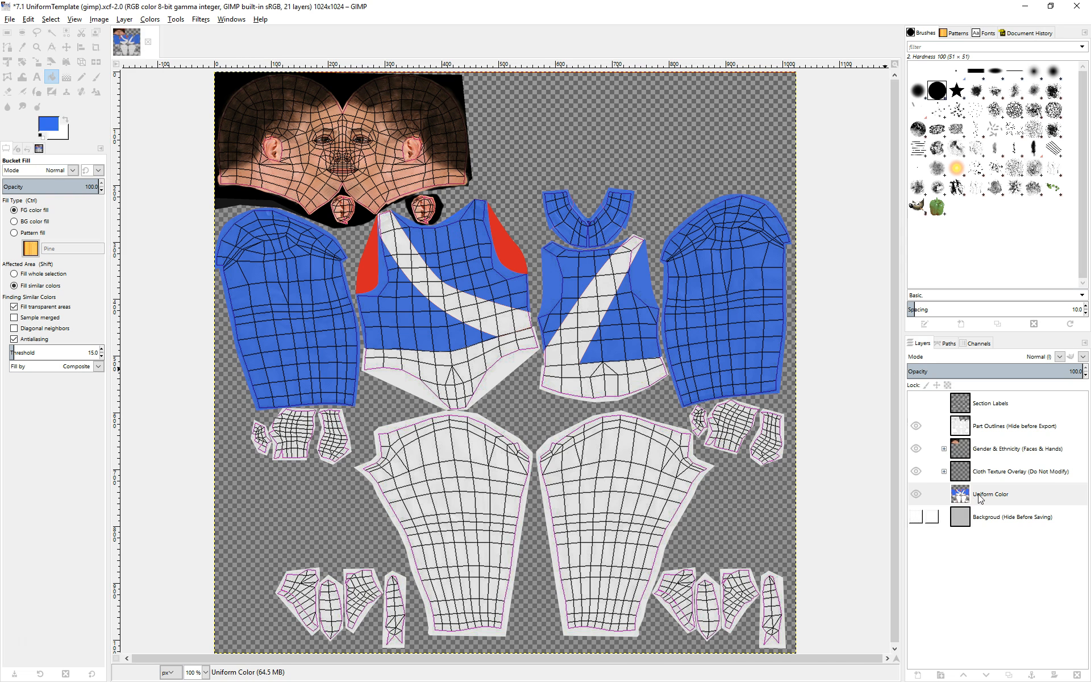
left_click(918, 431)
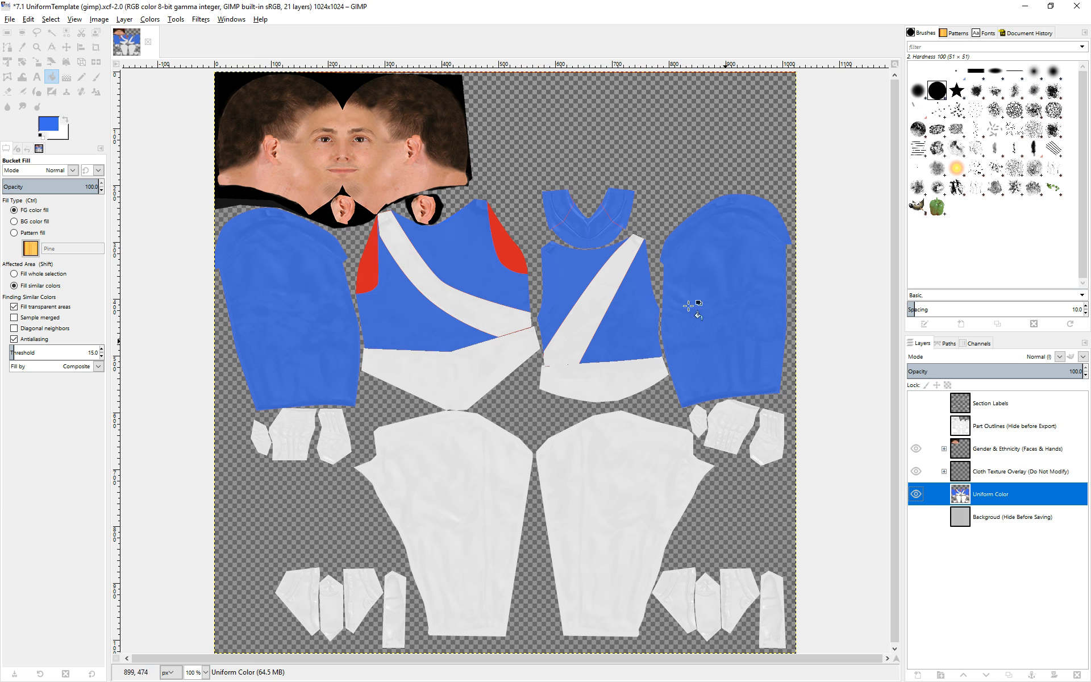
Turn the Collar path into a selection.
left_click(945, 344)
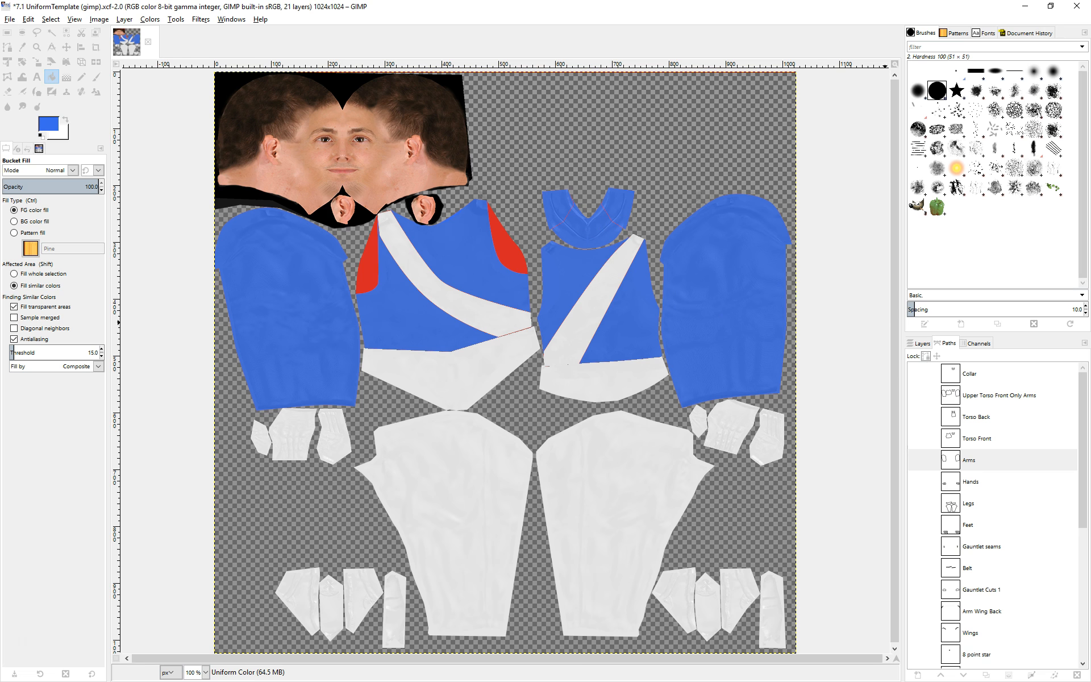
scroll(1021, 499, "down", 6)
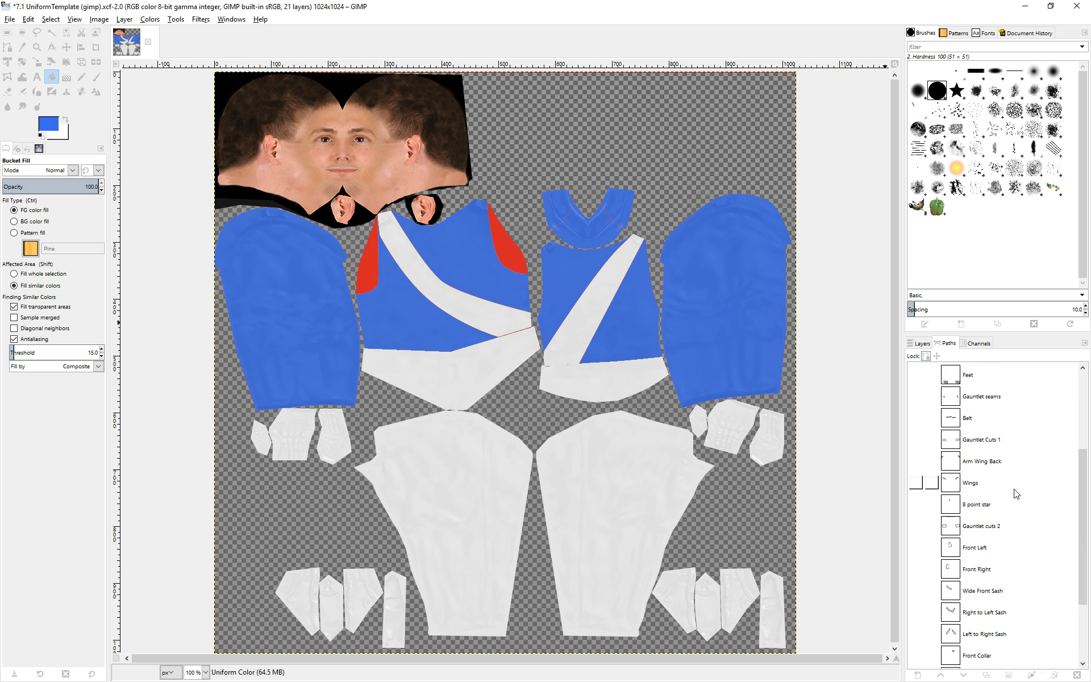
scroll(1005, 568, "up", 6)
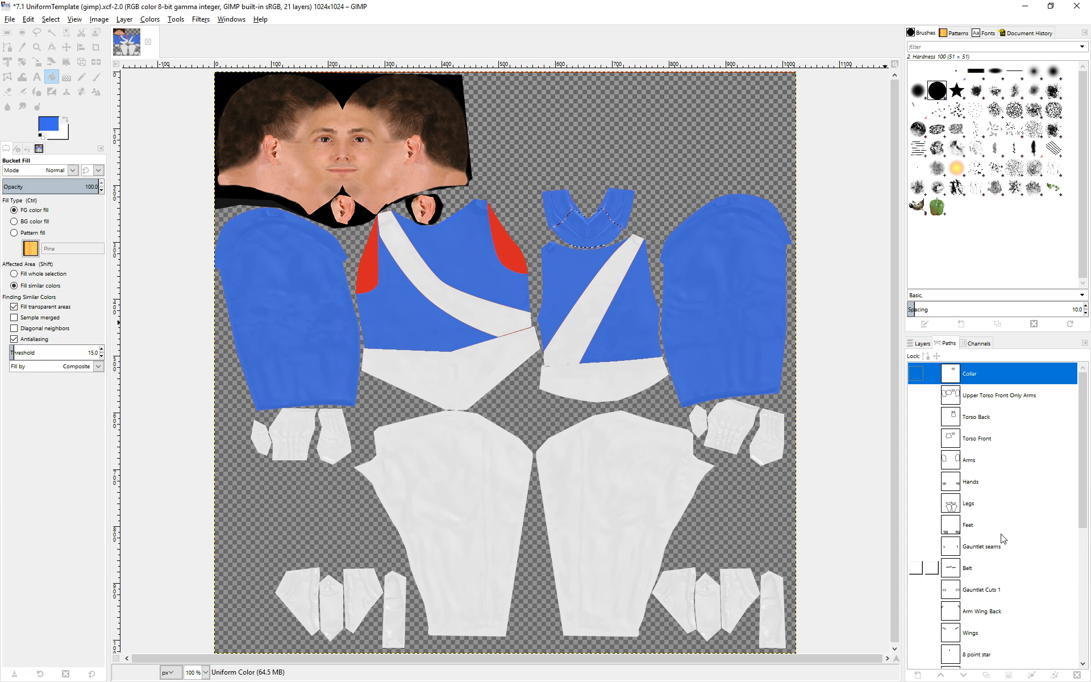
Load the Collar path as a selection and paint it solid blue with the Paintbrush at size about 145.
left_click(1009, 676)
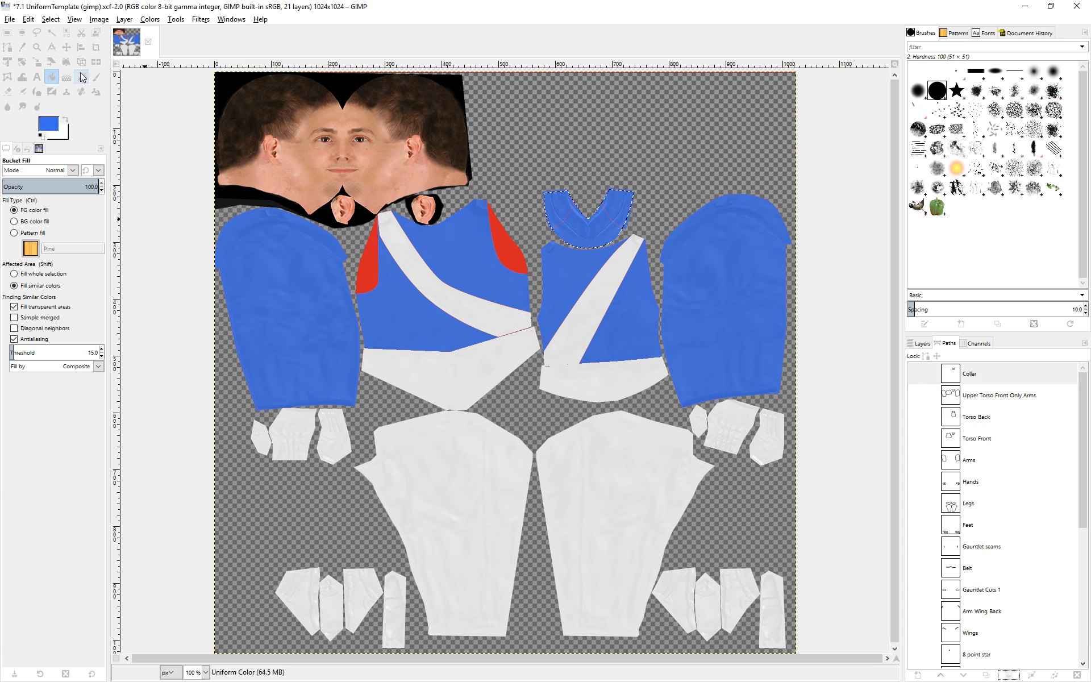
left_click(97, 79)
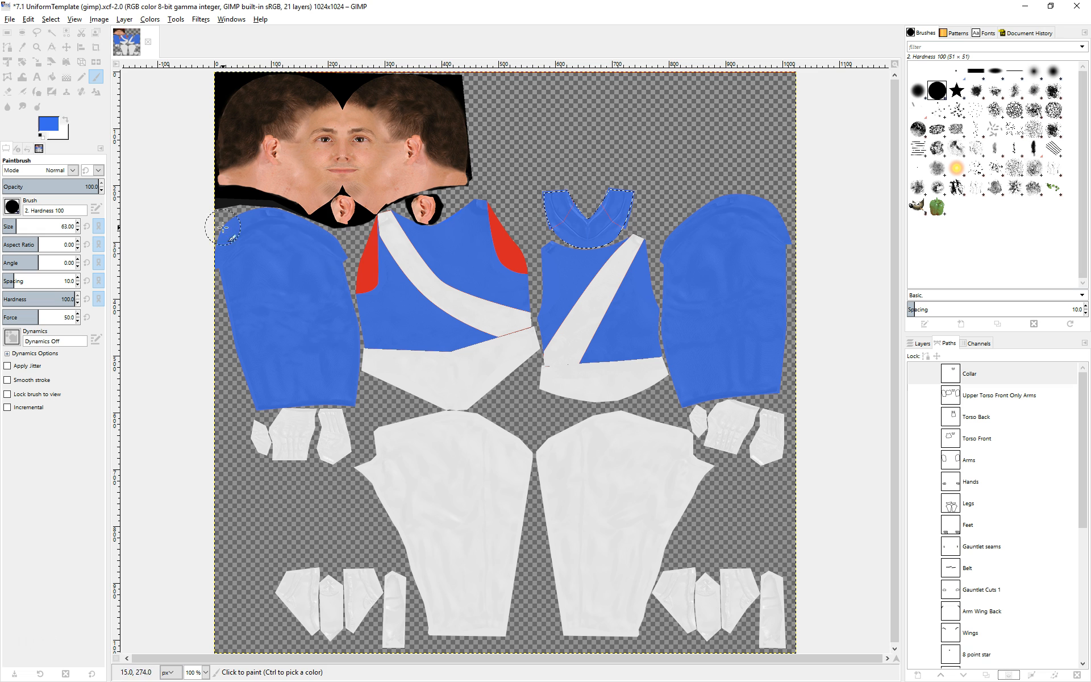
left_click(28, 227)
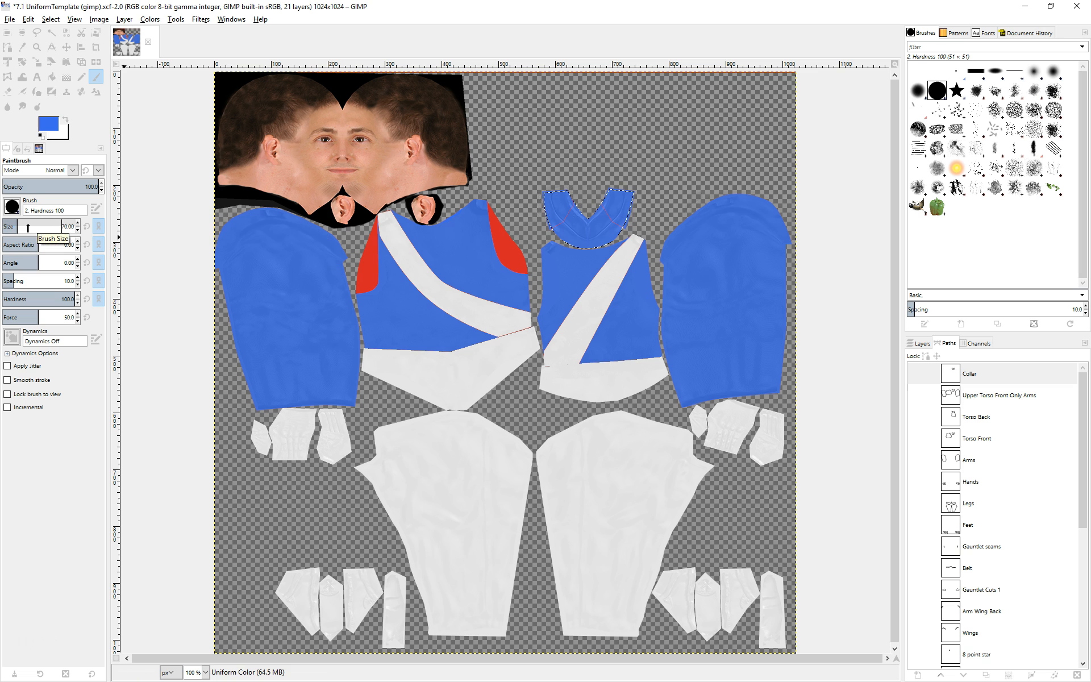
mouse_move(18, 226)
left_mouse_down()
mouse_move(42, 226)
mouse_move(26, 227)
left_mouse_up()
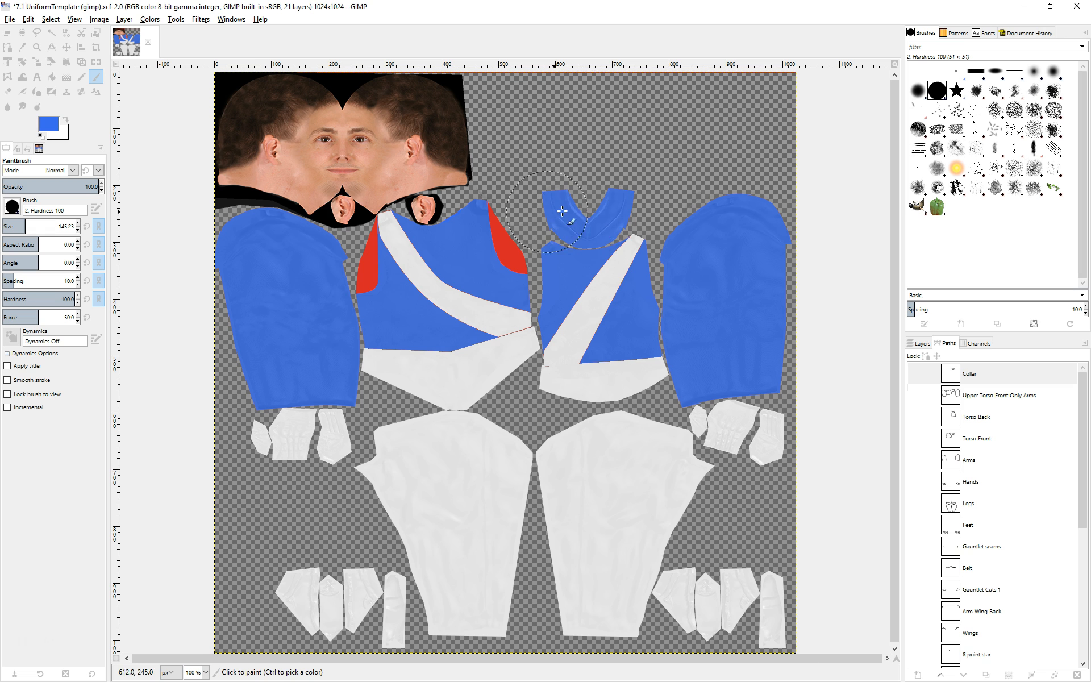
left_click_drag(606, 210, 590, 209)
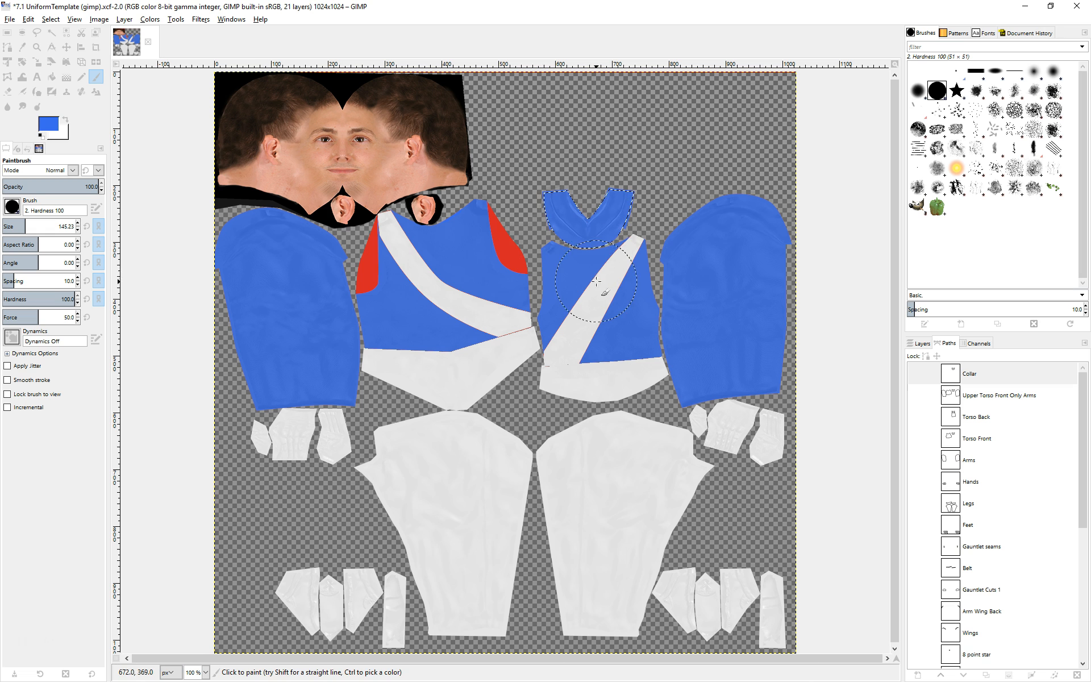
Turn the Upper Torso Front Only Arms path into a selection and paint the front torso solid blue.
left_click(998, 396)
key("shift+v")
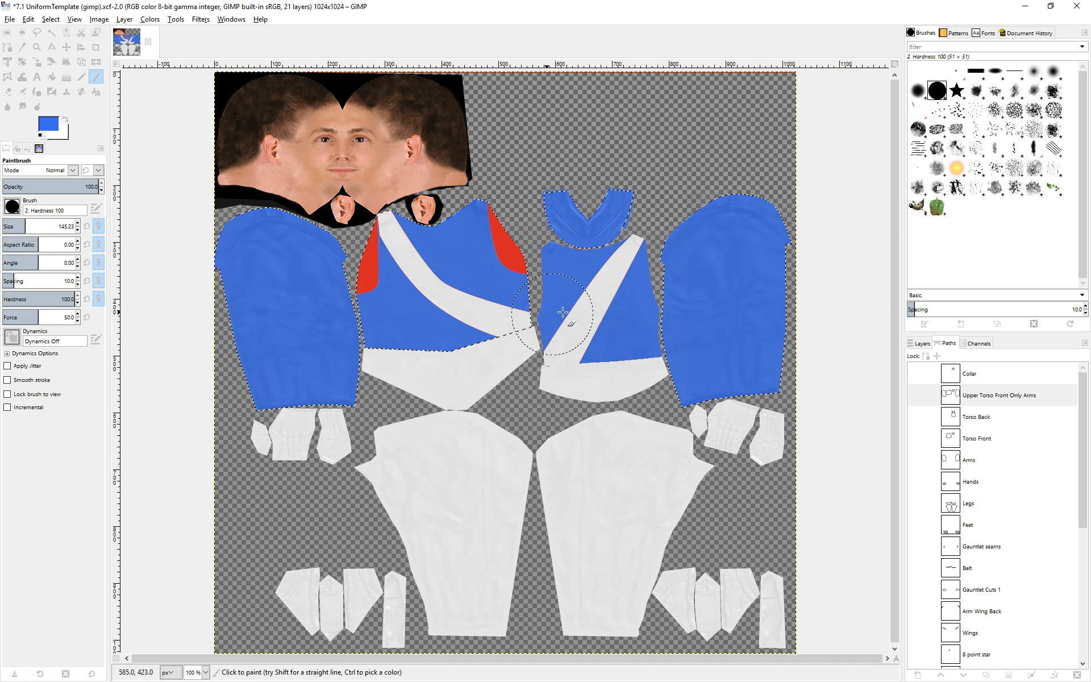
left_click(989, 396)
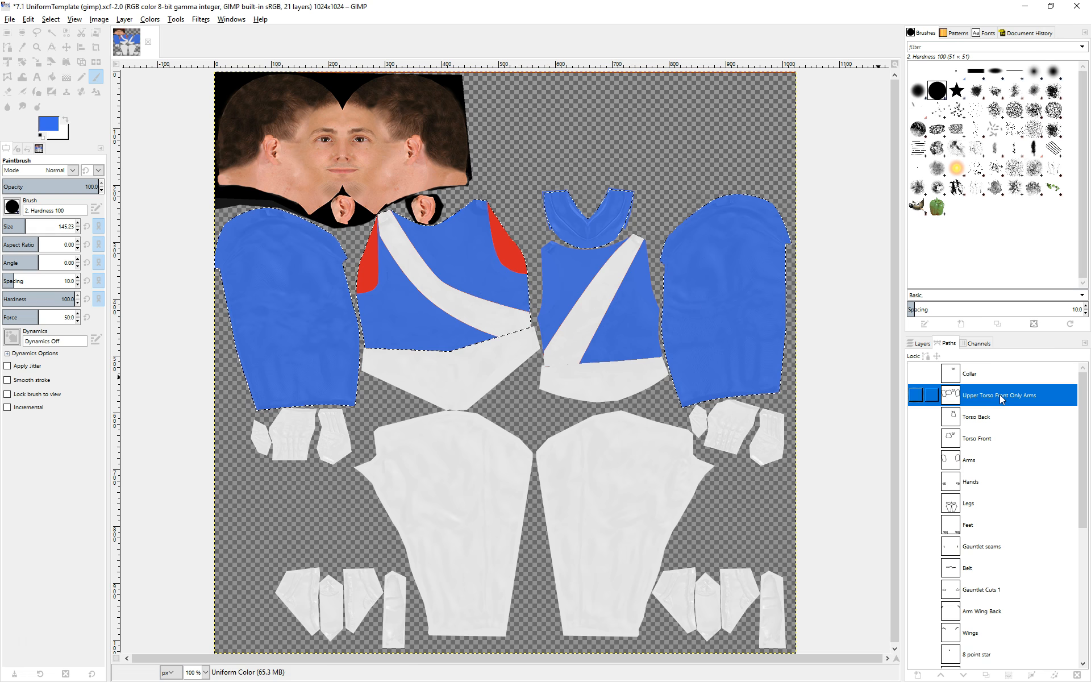
left_click(1008, 675)
mouse_move(508, 320)
left_mouse_down()
mouse_move(522, 208)
mouse_move(468, 302)
mouse_move(499, 230)
mouse_move(451, 290)
mouse_move(402, 293)
mouse_move(405, 236)
mouse_move(363, 239)
left_mouse_up()
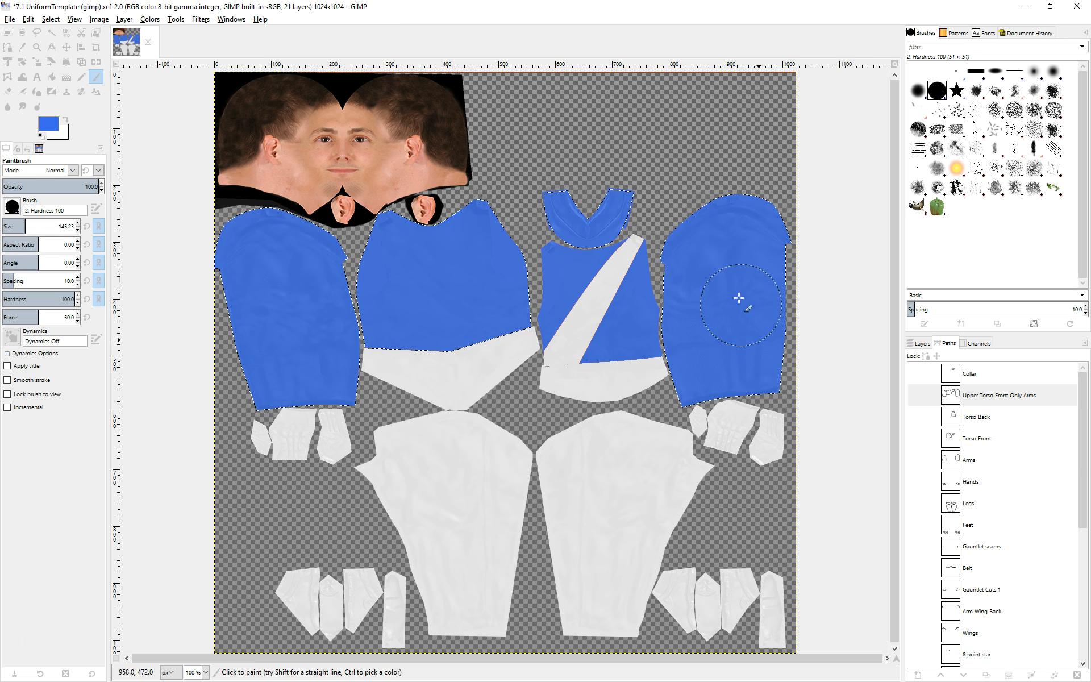
Turn the Torso Back path into a selection and paint the back torso solid blue.
left_click(977, 416)
left_click(1009, 674)
mouse_move(516, 273)
left_mouse_down()
mouse_move(585, 301)
mouse_move(574, 287)
mouse_move(563, 353)
left_mouse_up()
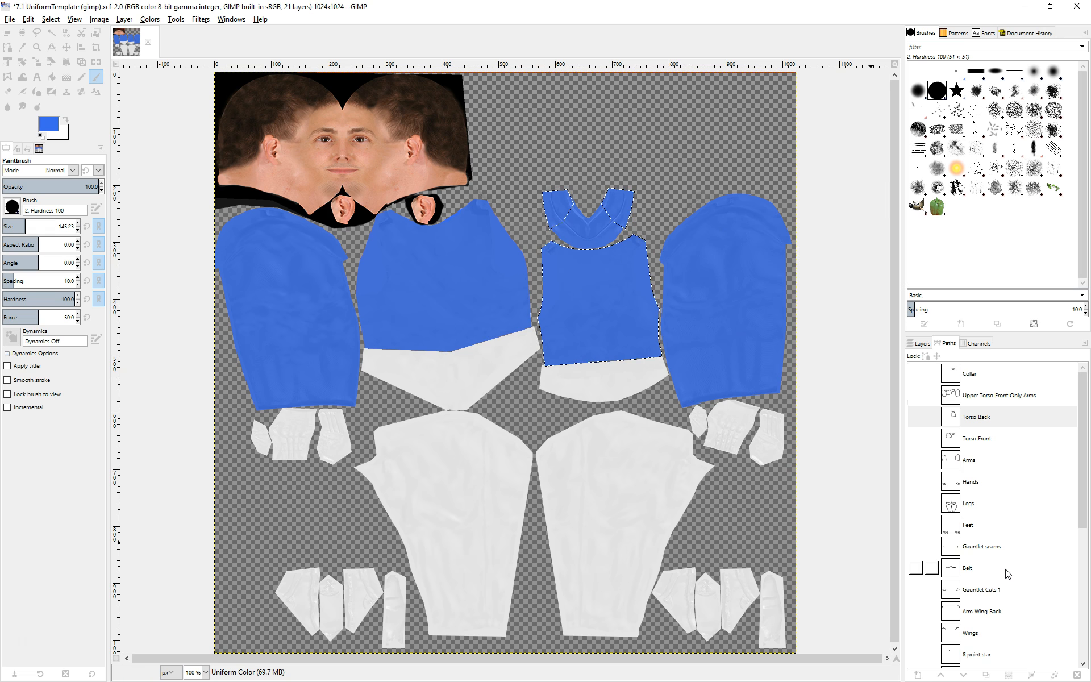
Turn the Right to Left Sash path into a selection and bucket-fill the sash with white.
scroll(993, 502, "down", 3)
scroll(993, 503, "down", 3)
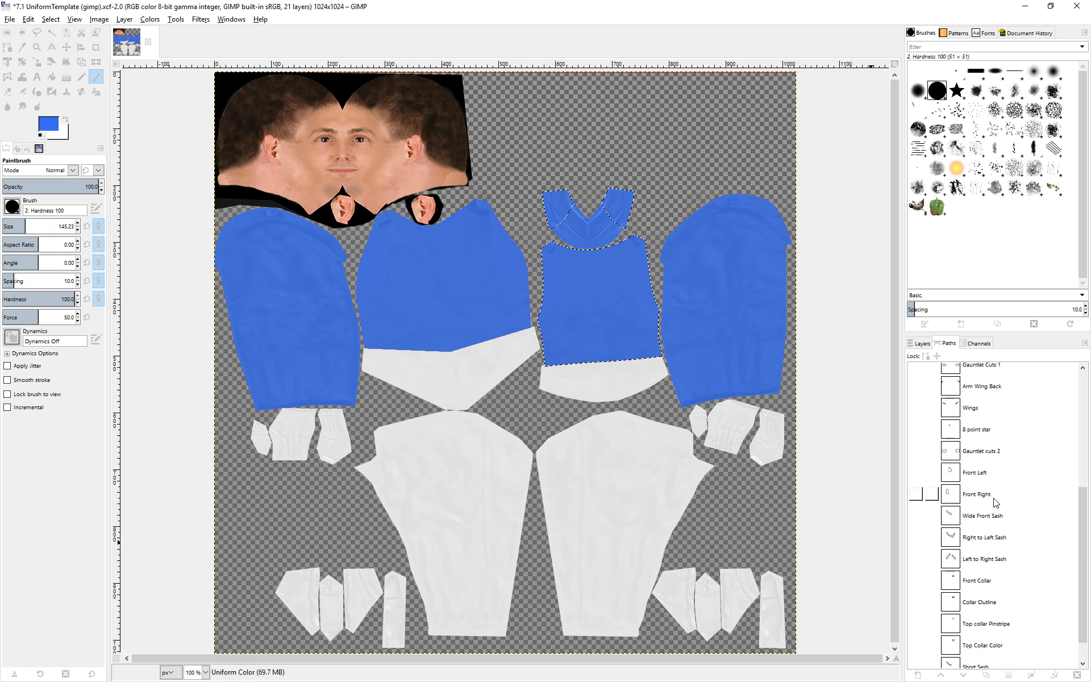
left_click(981, 537)
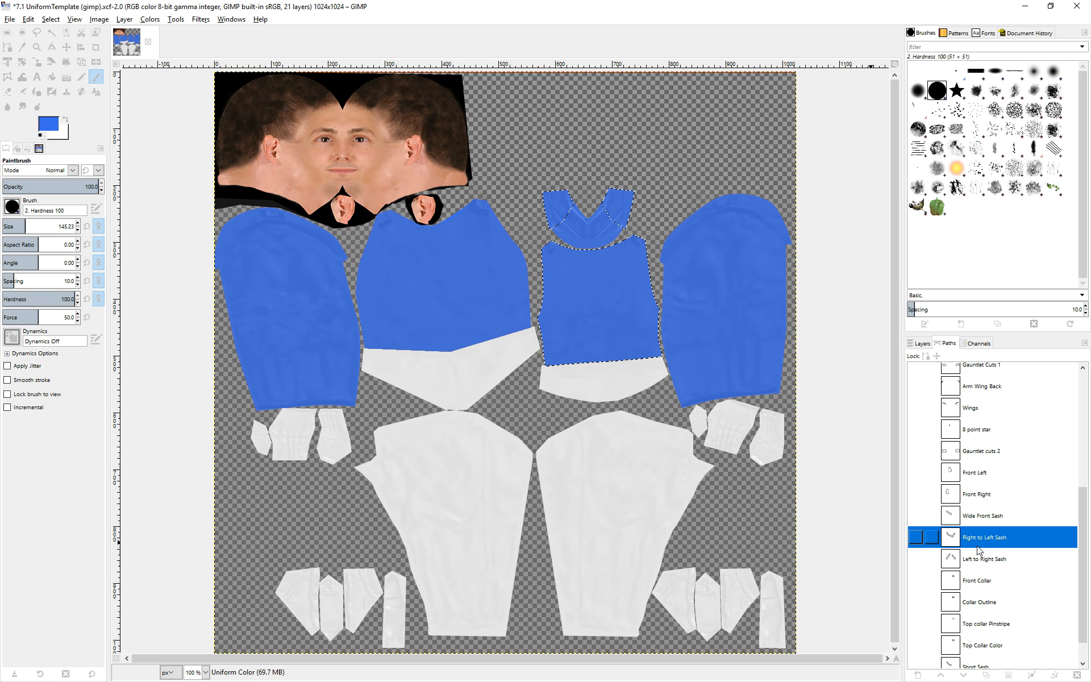
left_click(1010, 675)
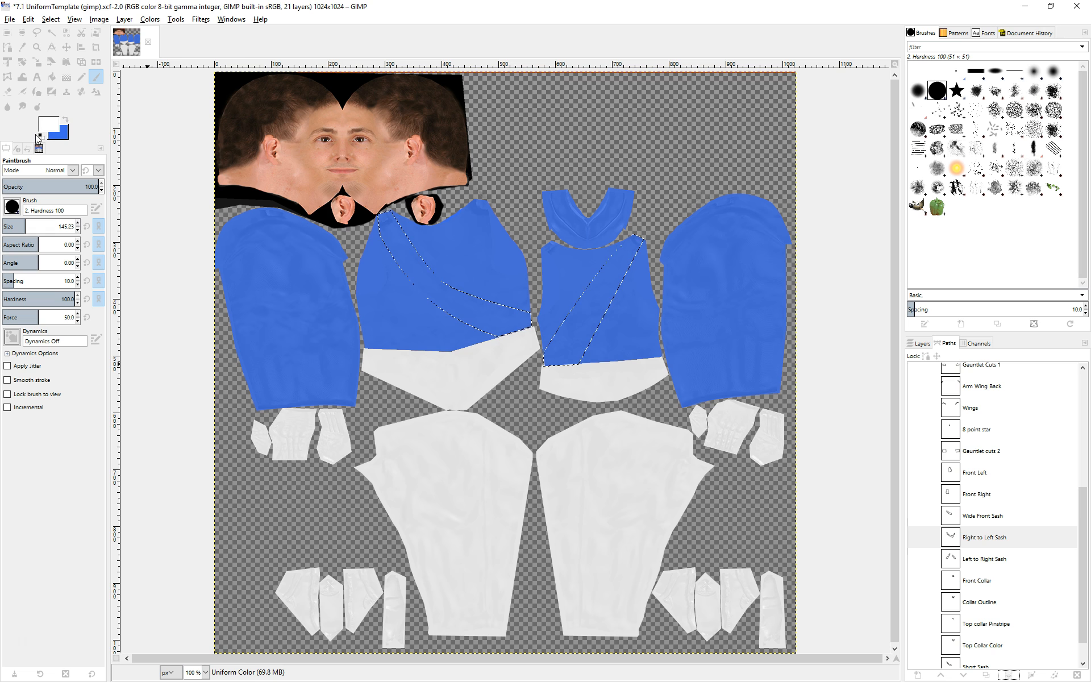
left_click(51, 77)
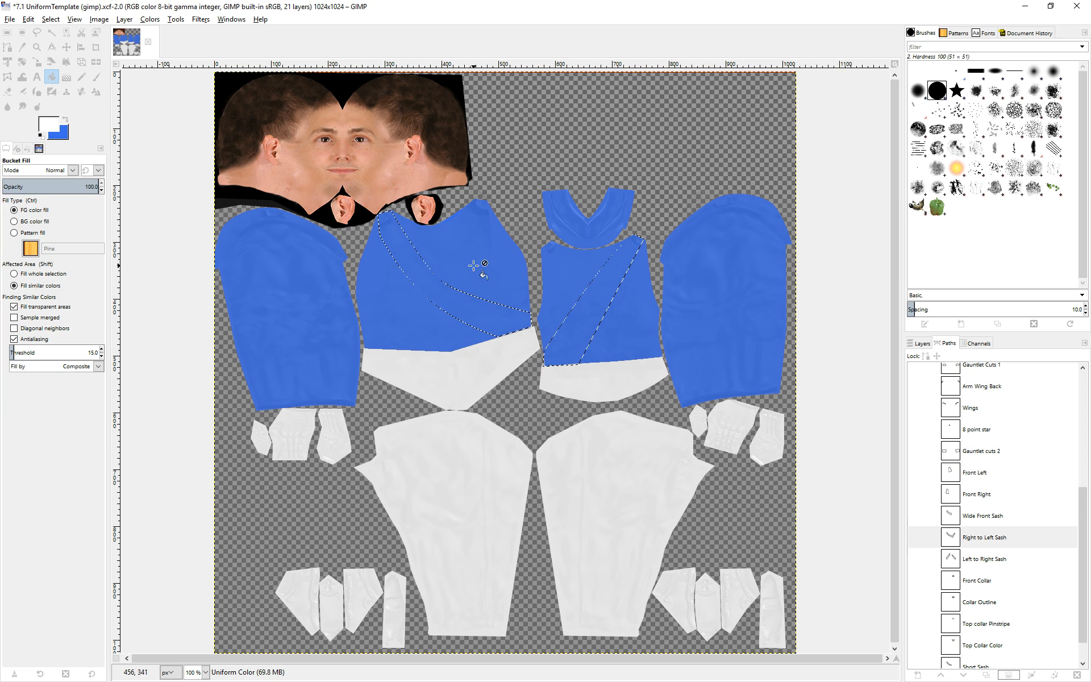
left_click(411, 259)
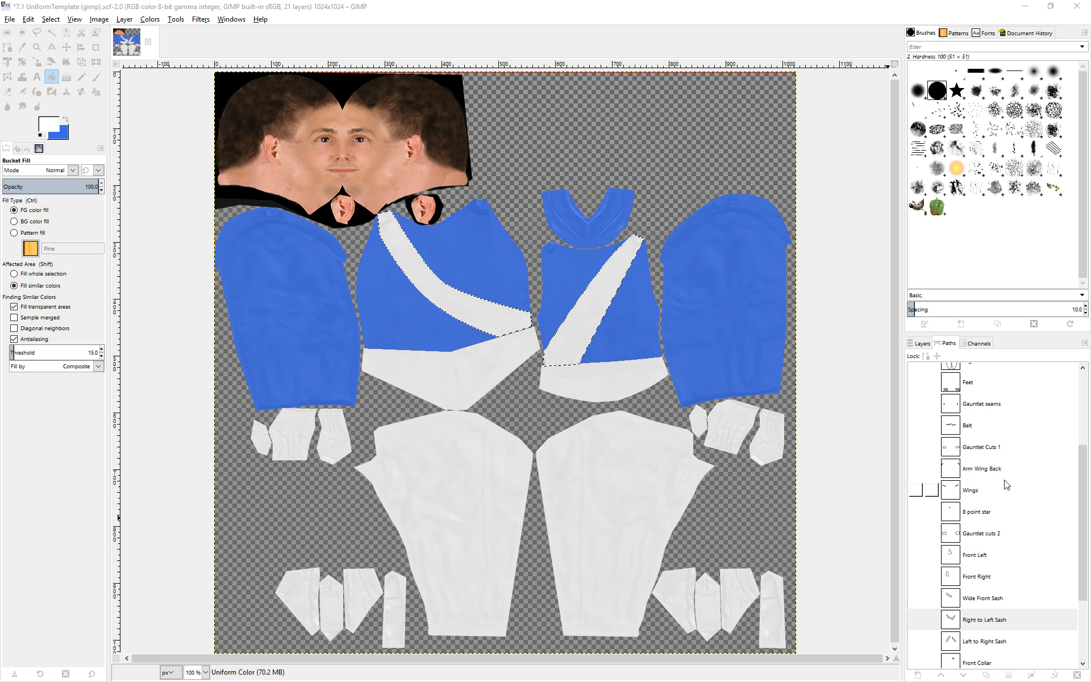
Turn the 8 point star path into a selection, bucket-fill the star white, and clear the selection.
left_click(957, 515)
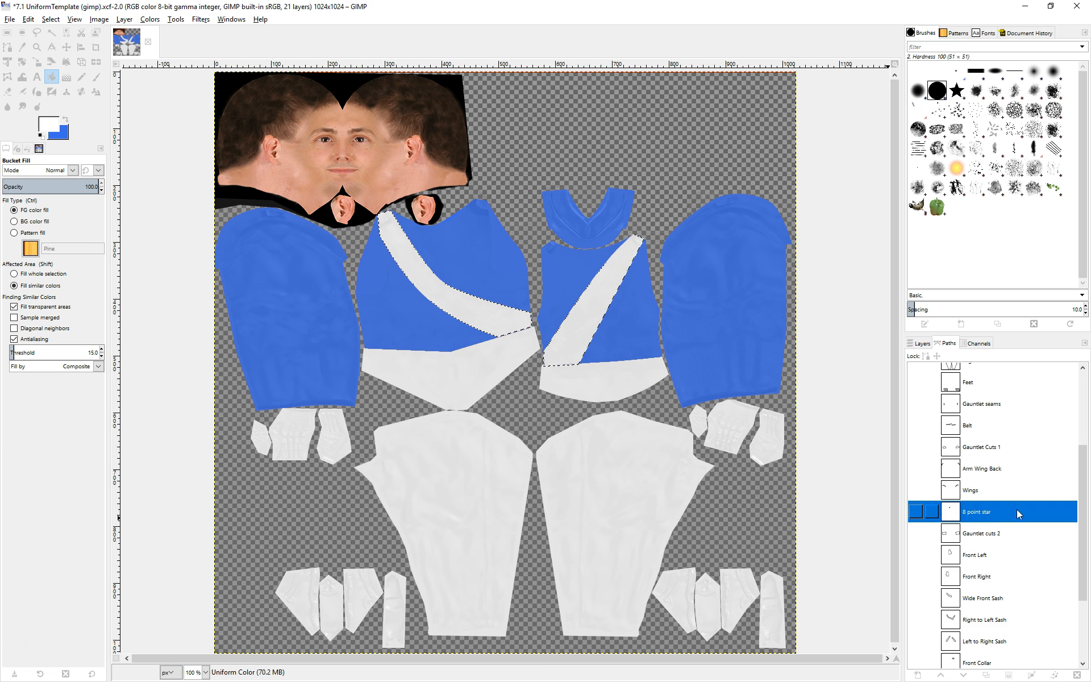
left_click(1009, 674)
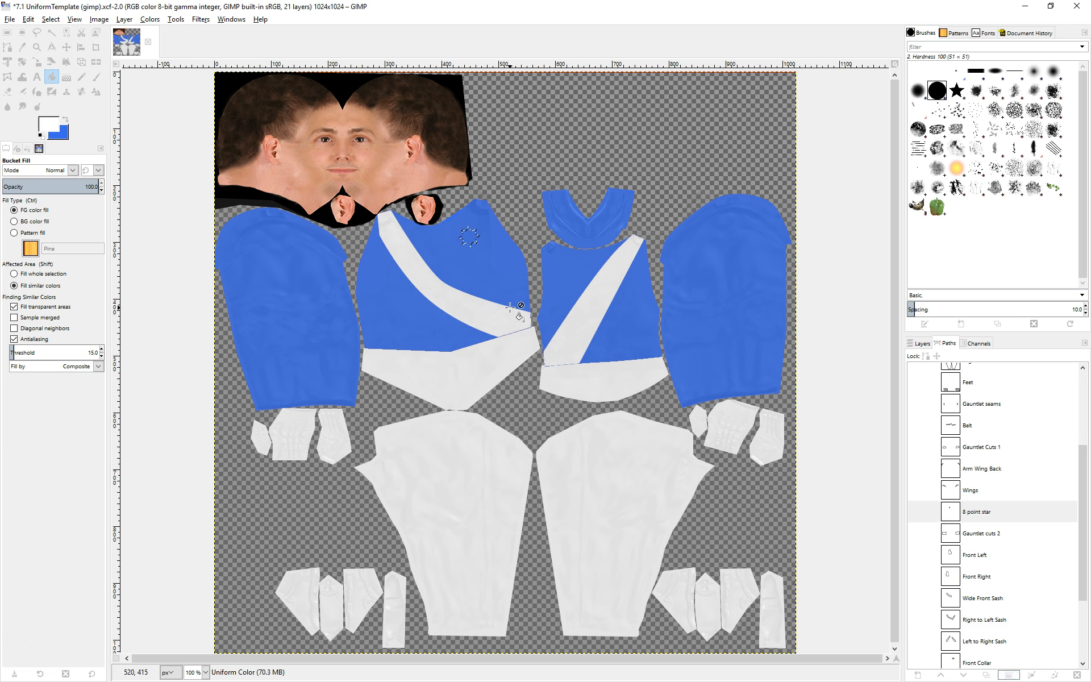
left_click(471, 237)
left_click(50, 19)
left_click(56, 46)
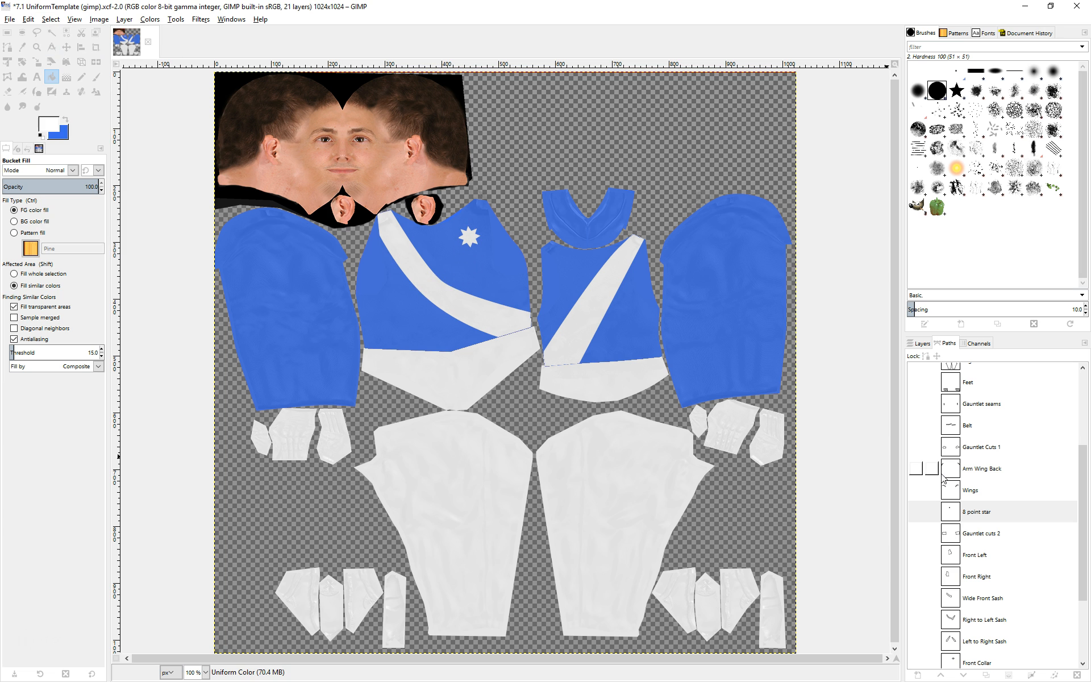
Touch up the sash's lower edge with a white Paintbrush of size about 27.
scroll(944, 478, "up", 5)
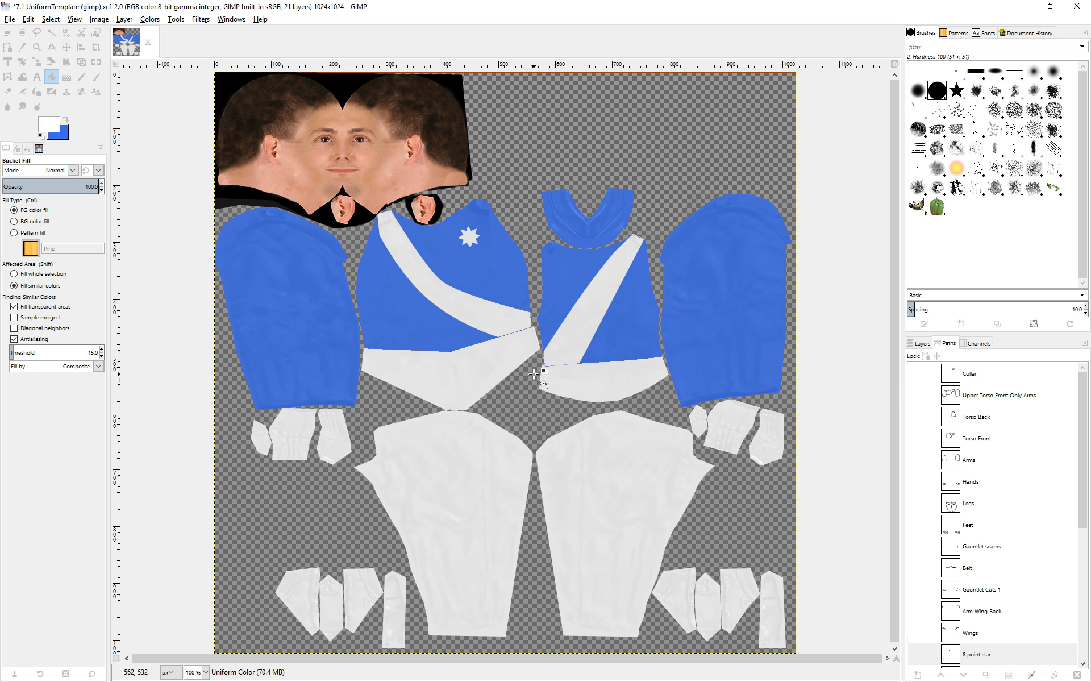
left_click(95, 77)
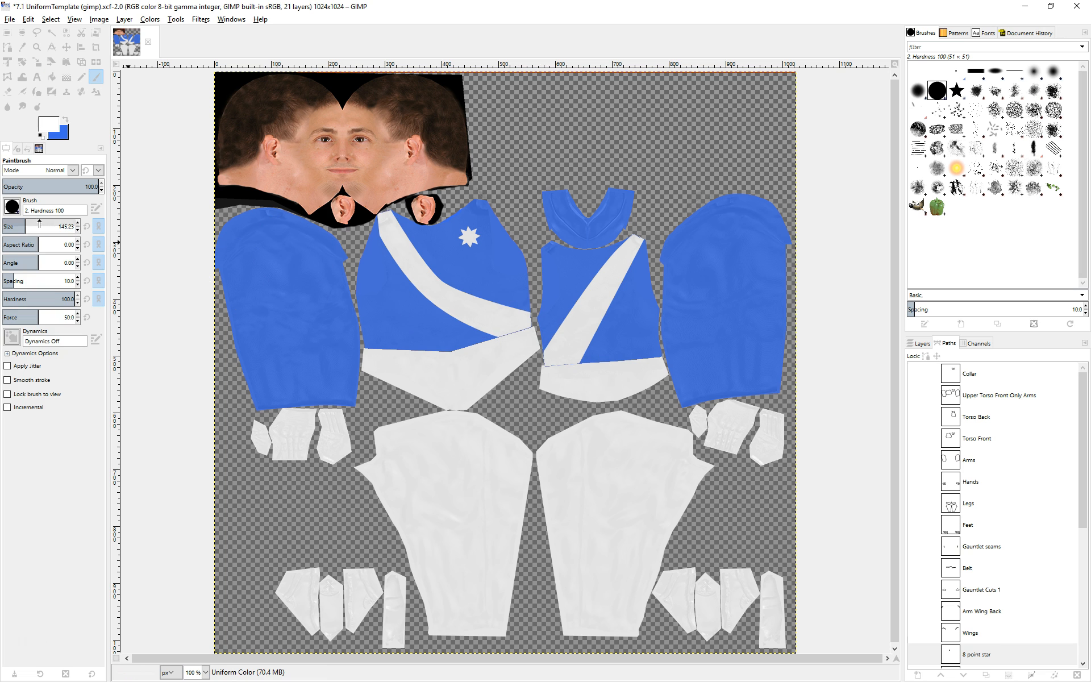
left_click_drag(45, 226, 10, 227)
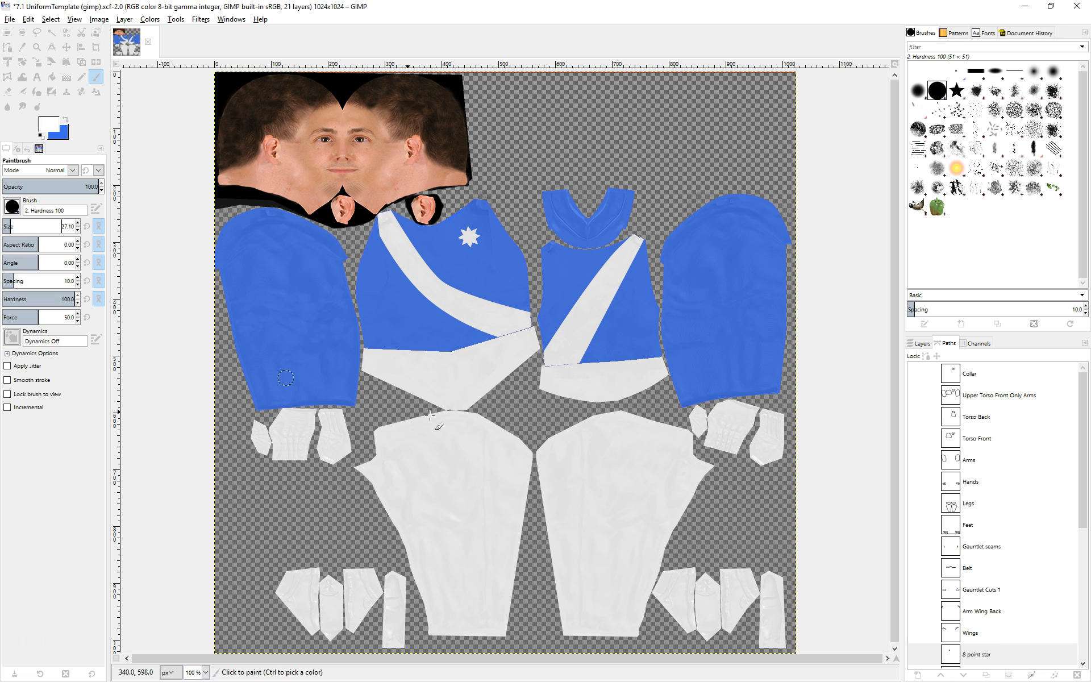
left_click(574, 368)
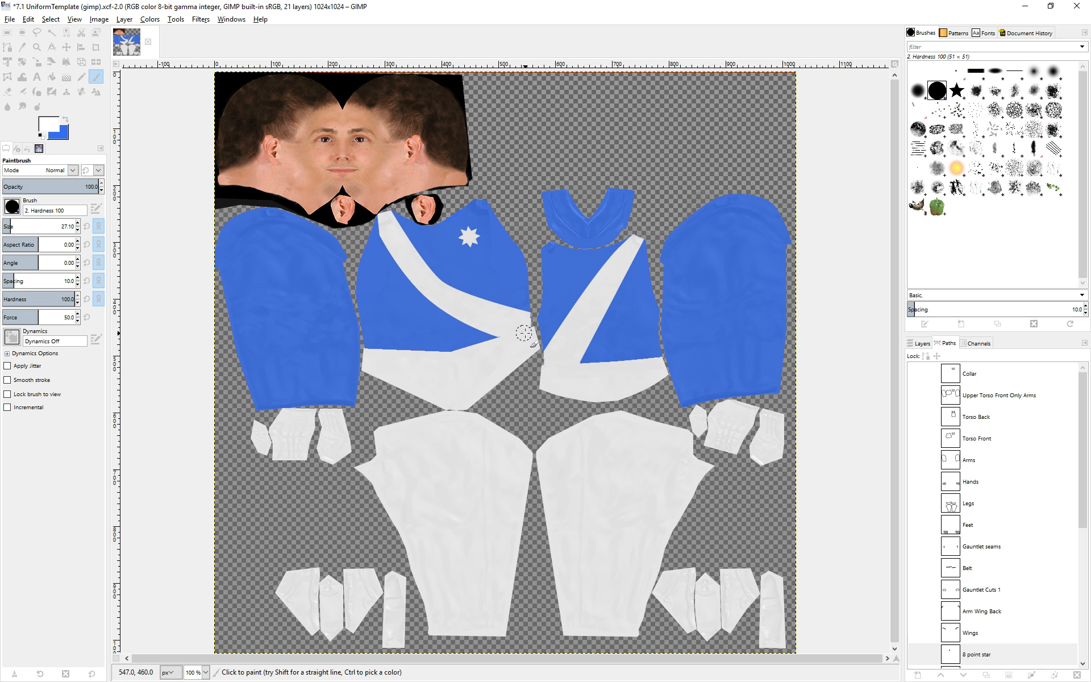
Open the Export As dialog and choose PNG image as the file type.
left_click(921, 343)
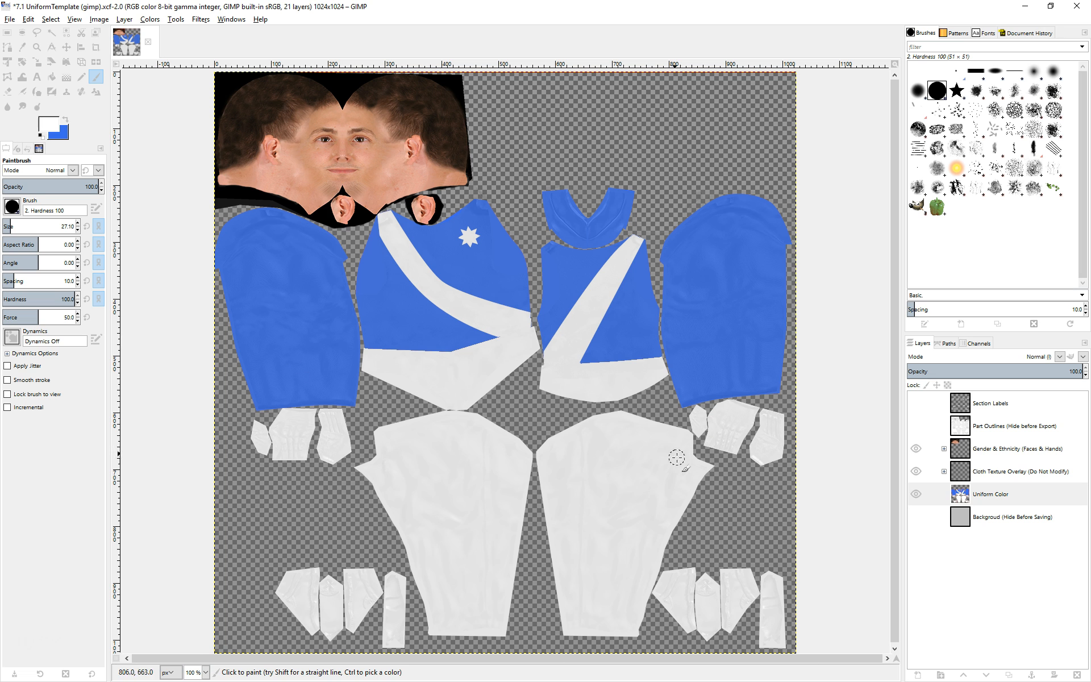
left_click(11, 21)
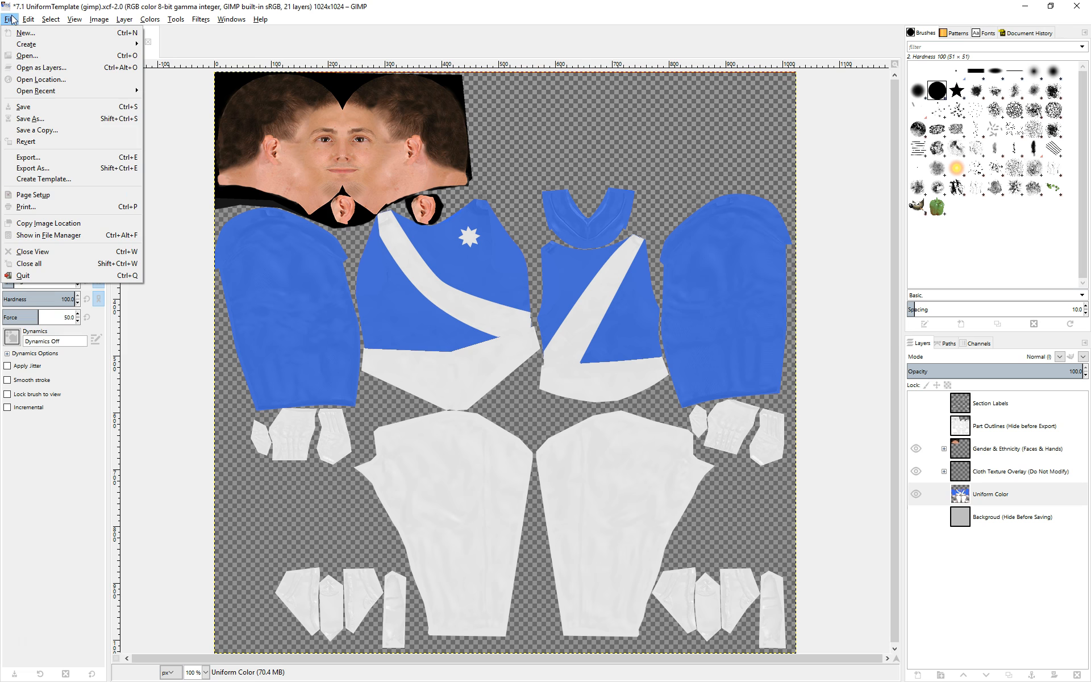
left_click(22, 158)
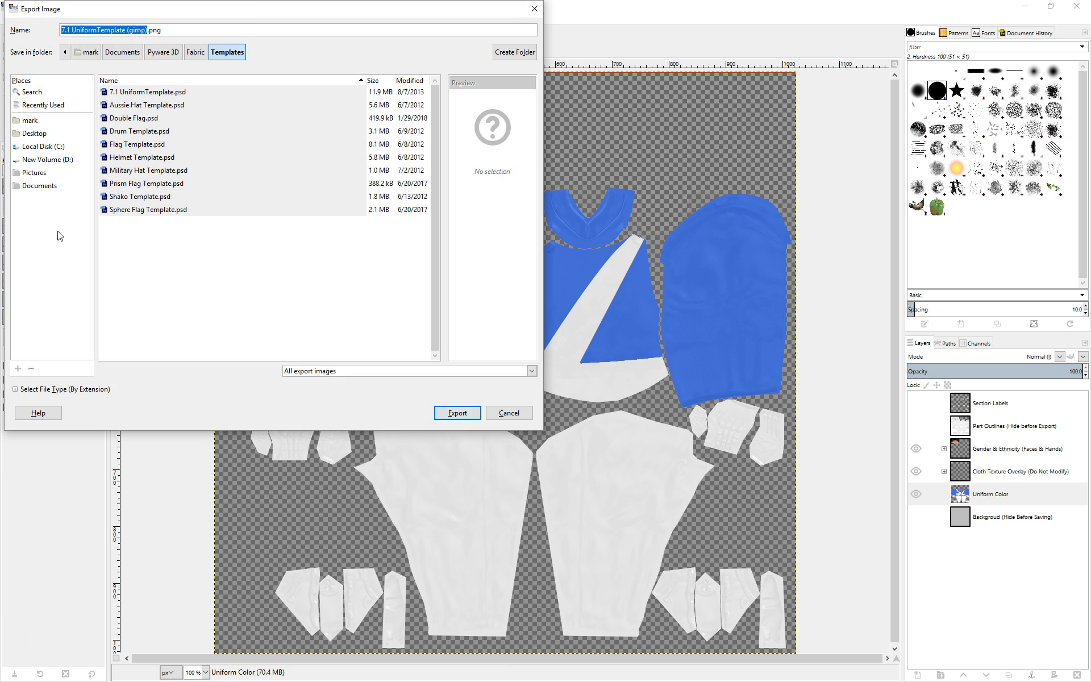
left_click(15, 389)
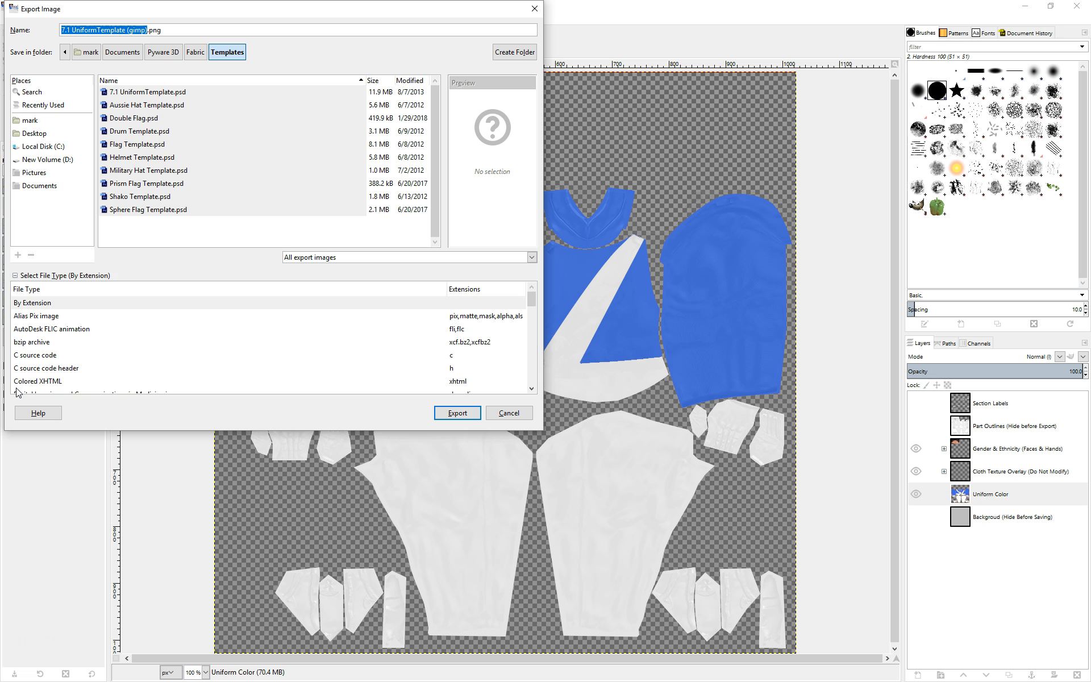
scroll(412, 332, "down", 7)
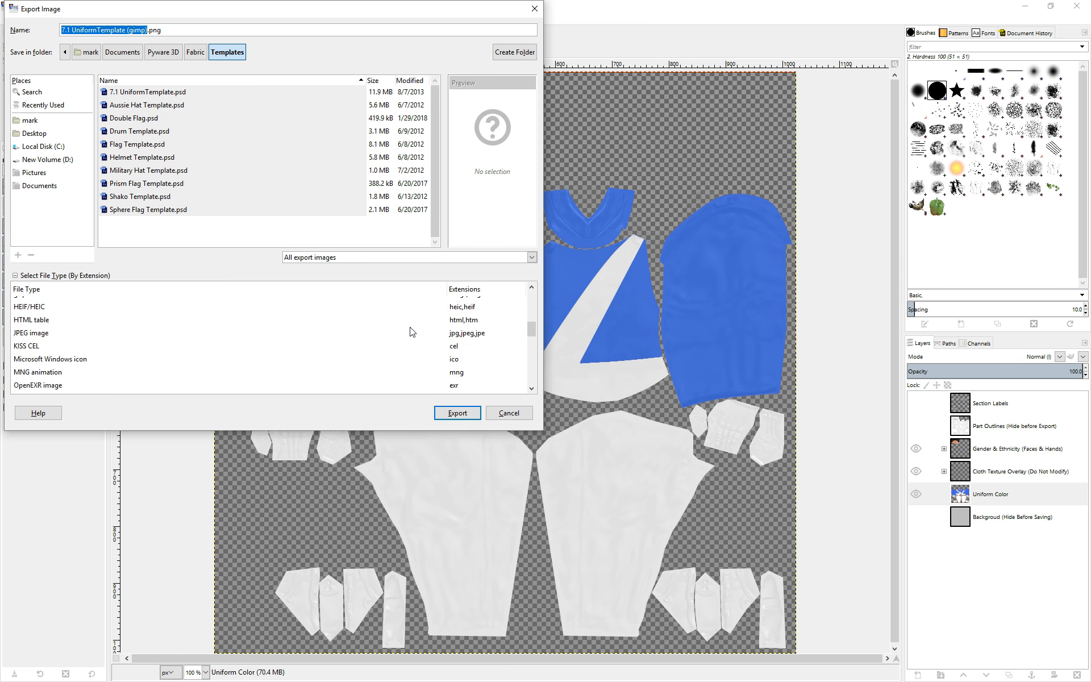
scroll(412, 331, "down", 1)
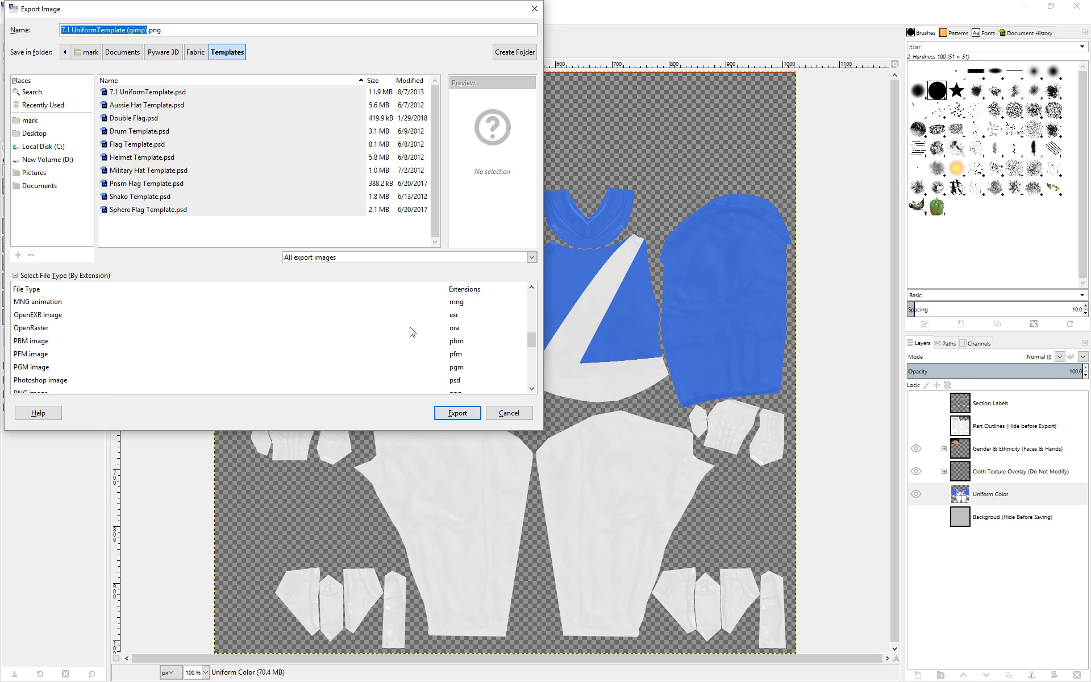
scroll(368, 340, "down", 1)
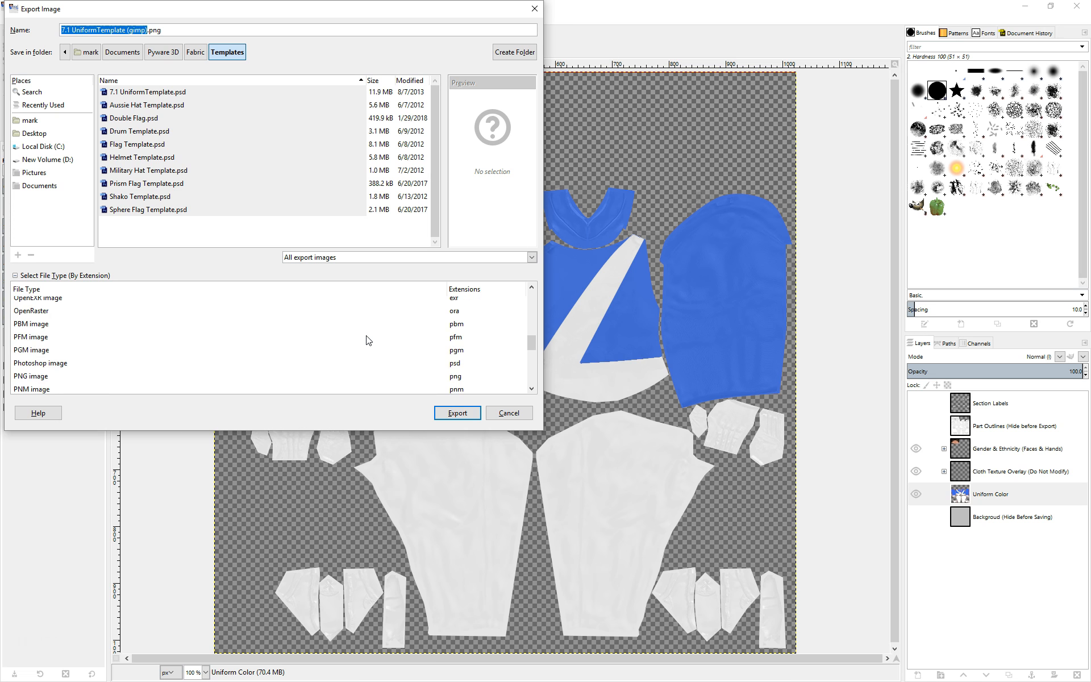
left_click(74, 377)
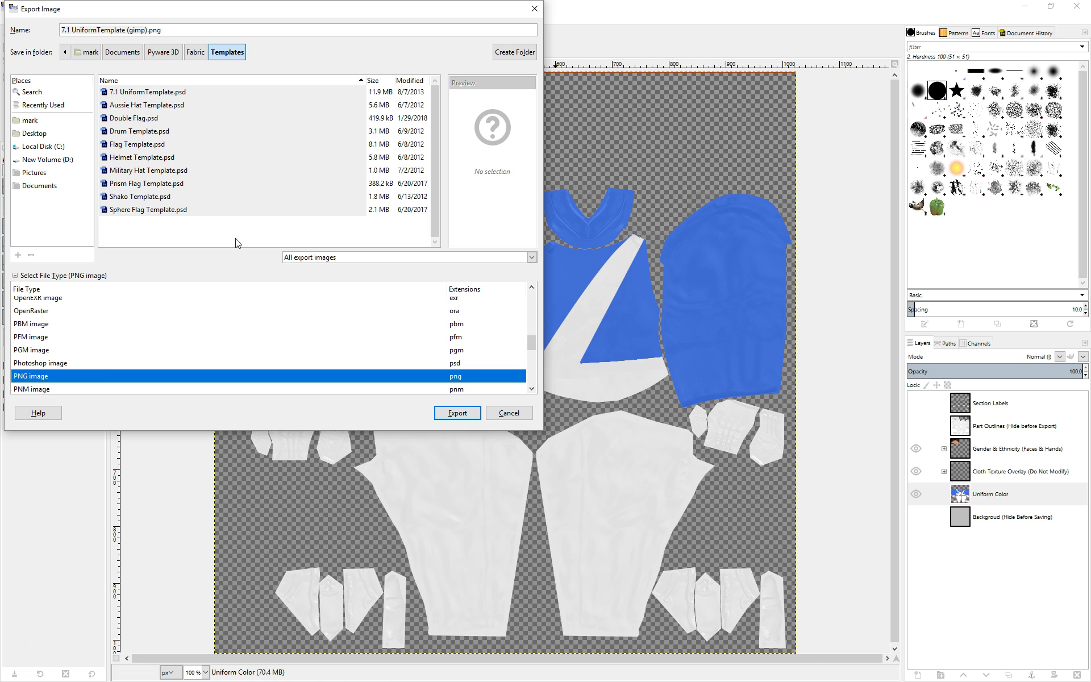
Export the image as BlueWhite.png into the Fabric folder with the default PNG options.
left_click(196, 56)
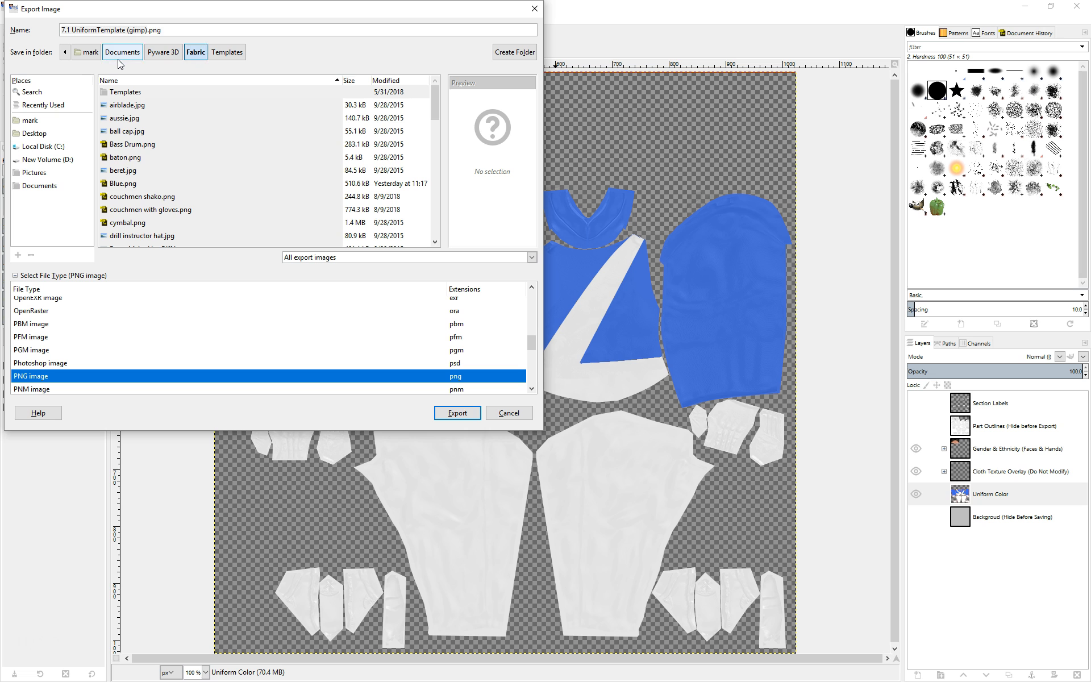
left_click(148, 31)
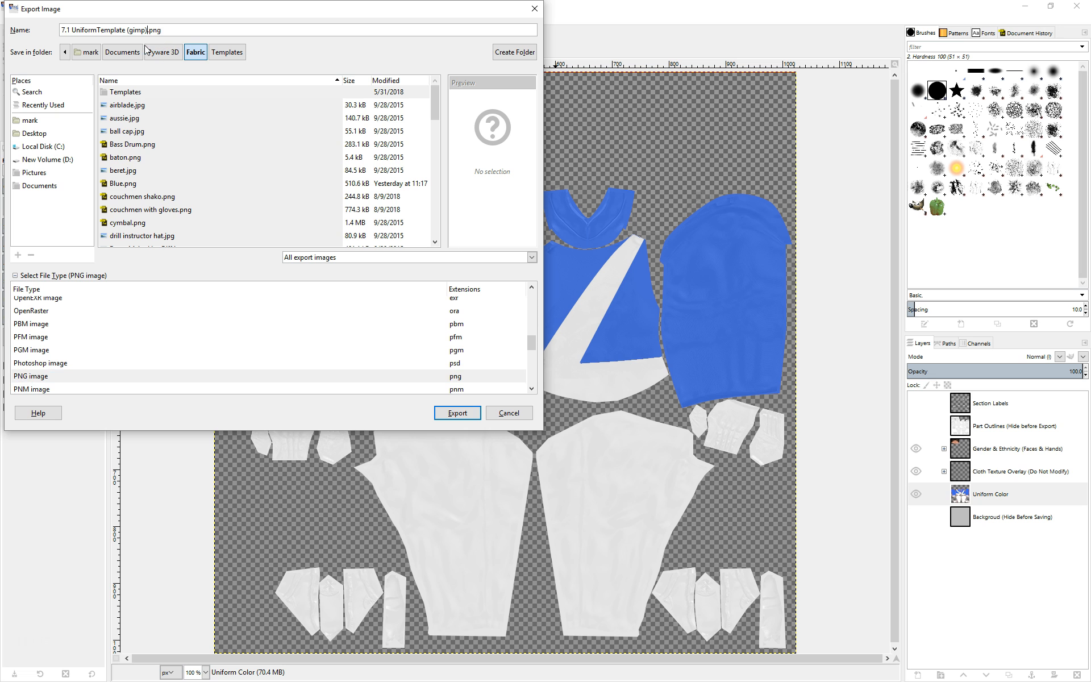
key("shift+Home")
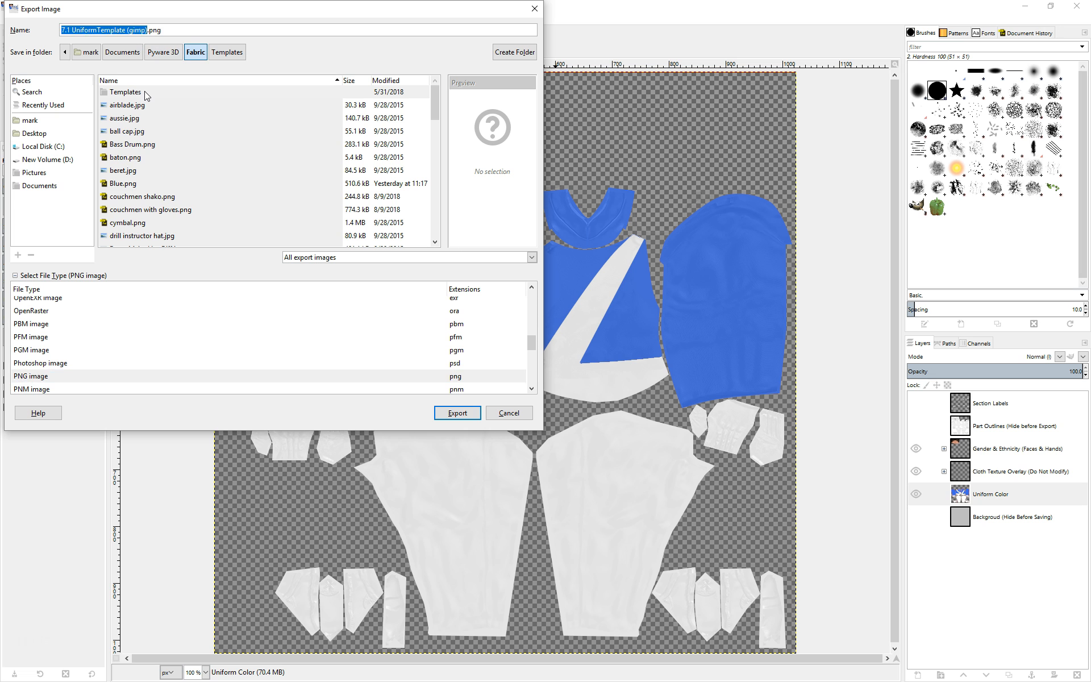
type("BlueWhite")
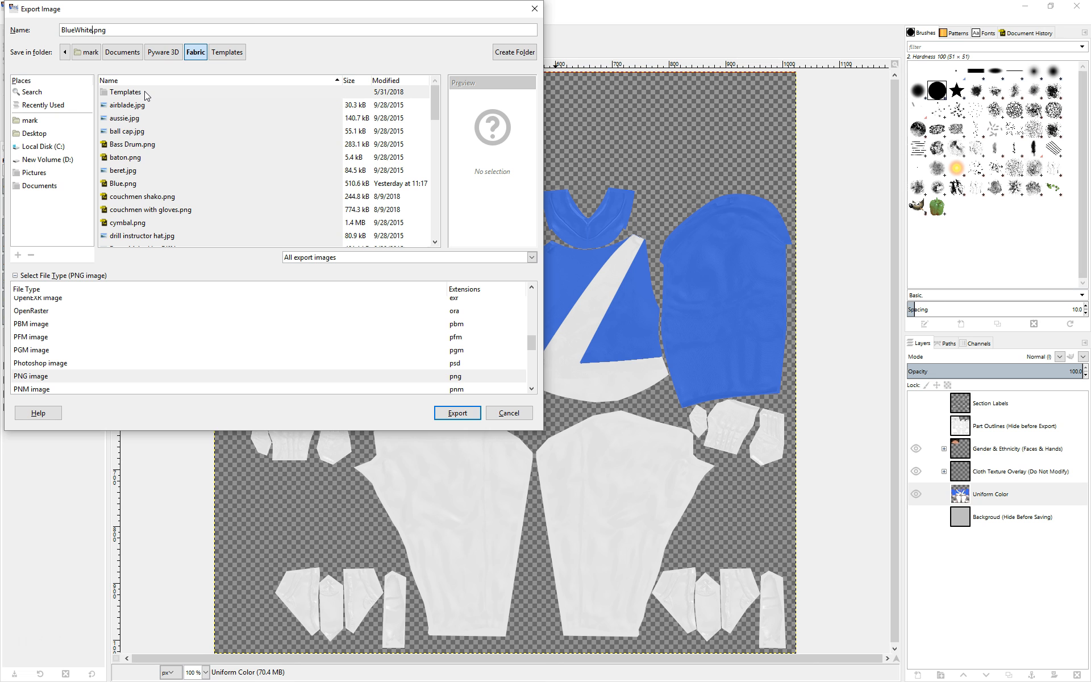
left_click(457, 413)
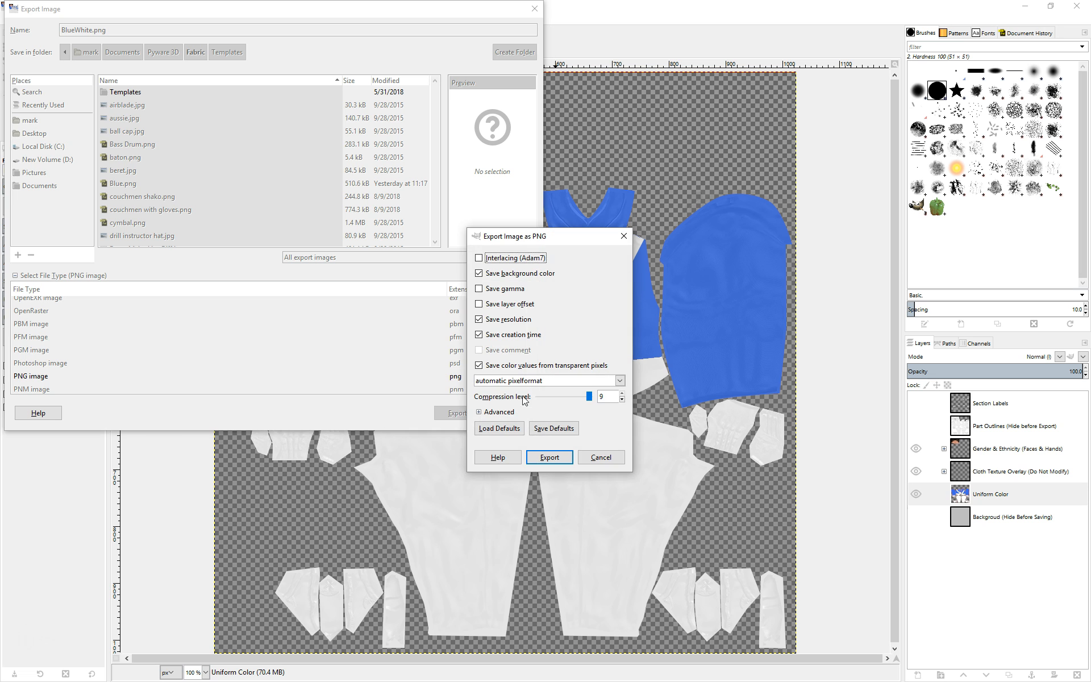
left_click(549, 457)
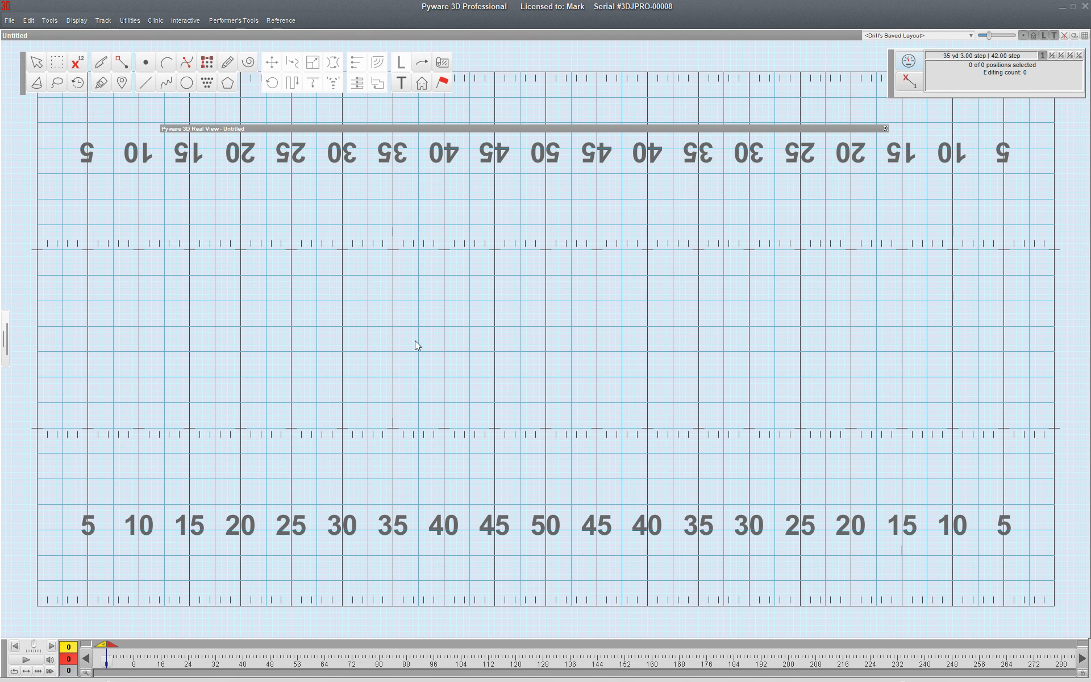
Switch to Pyware 3D and place a single performer on the field near the 50-yard line at the front sideline.
left_click(145, 62)
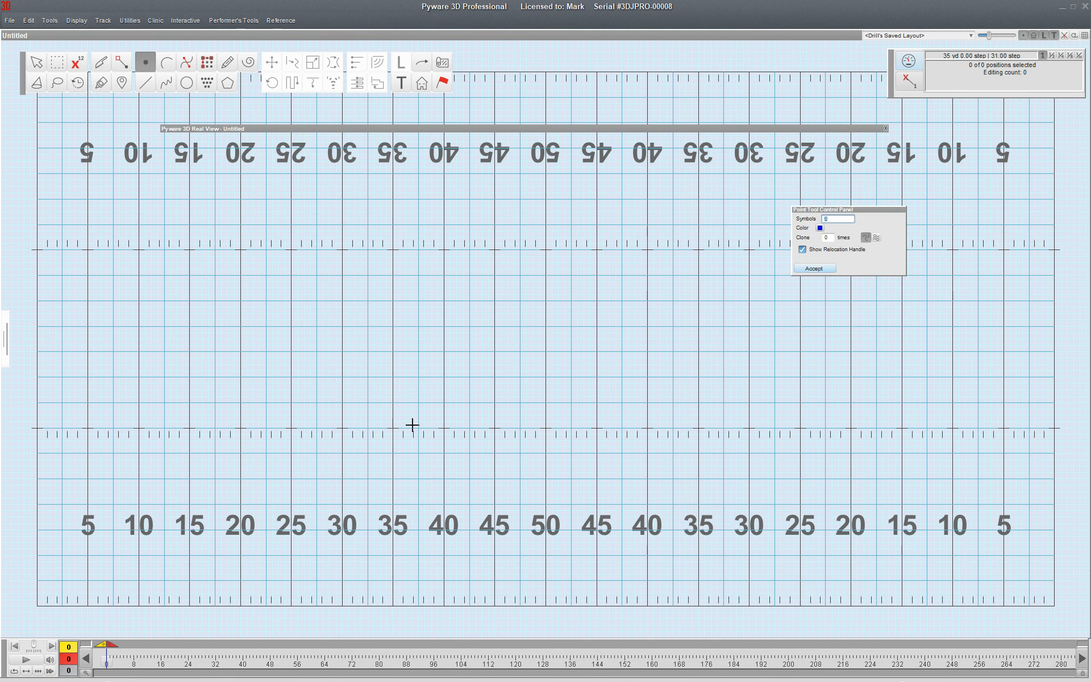
left_click(545, 580)
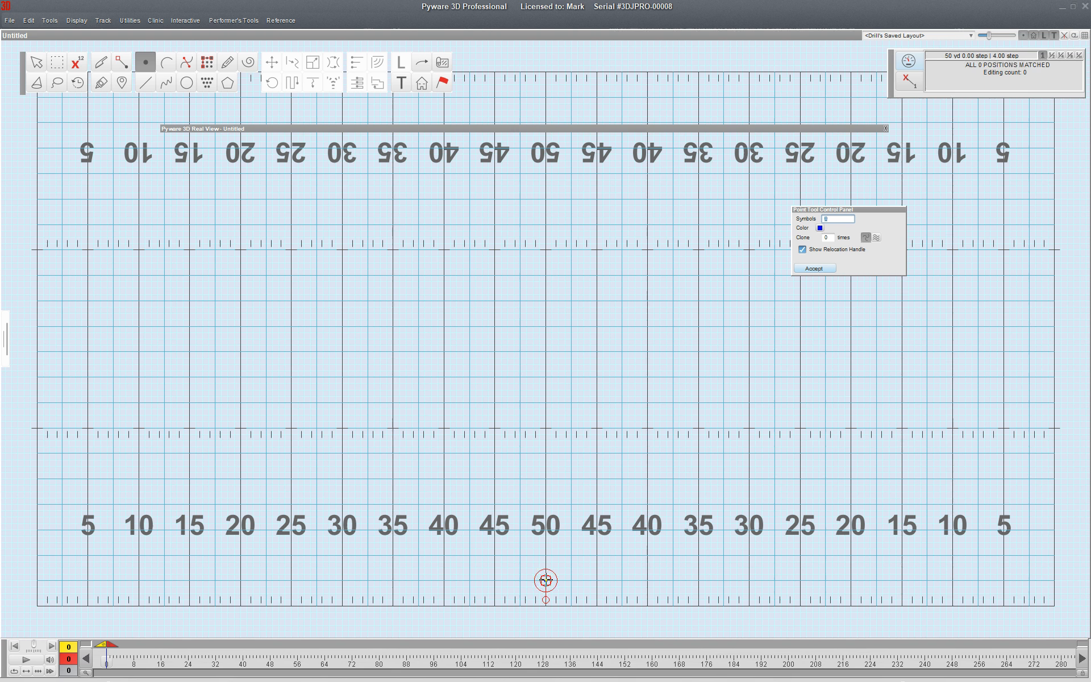
left_click(810, 269)
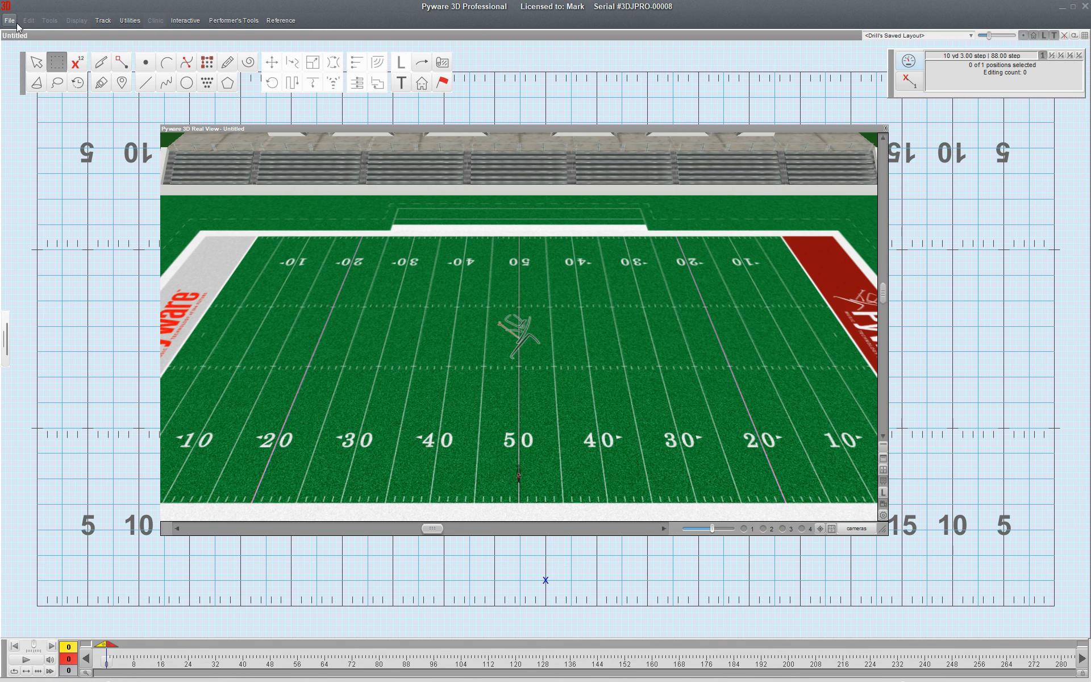
In the document options' Real View Perspective settings, assign BlueWhite.png as the Male Marcher 1 fabric and accept.
left_click(17, 25)
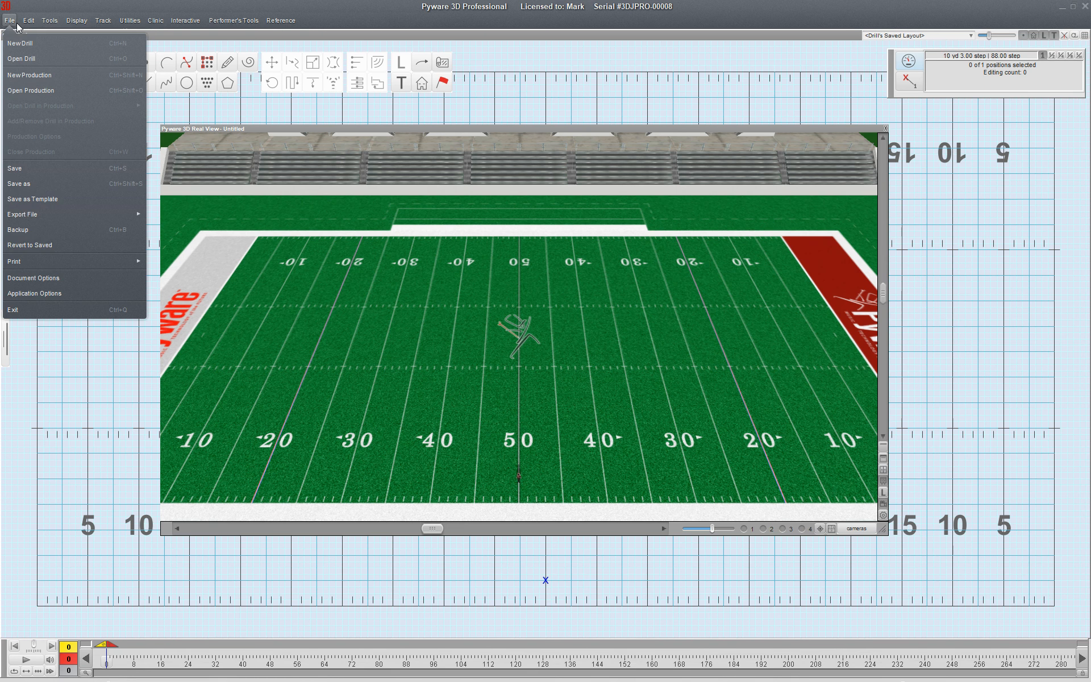
left_click(20, 278)
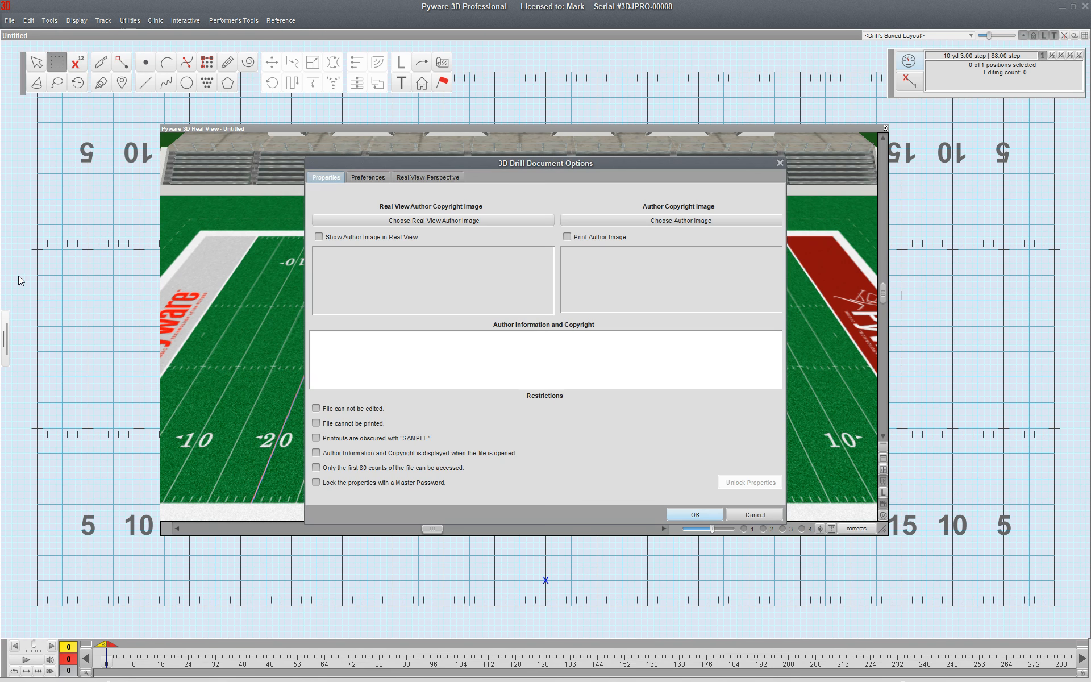
left_click(441, 176)
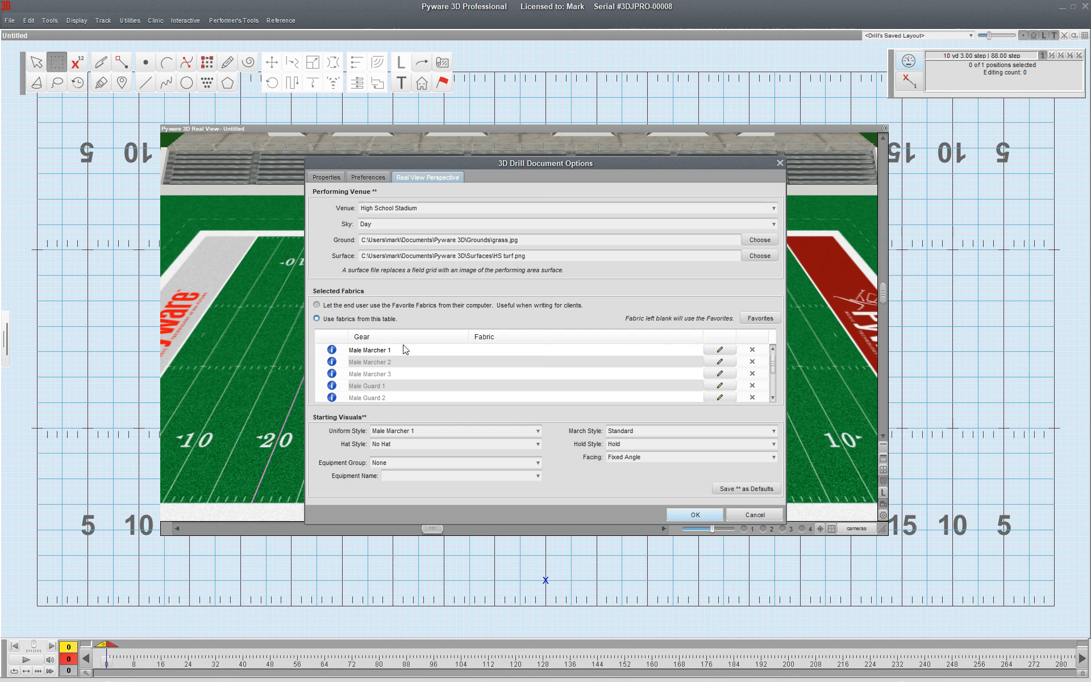
left_click(726, 351)
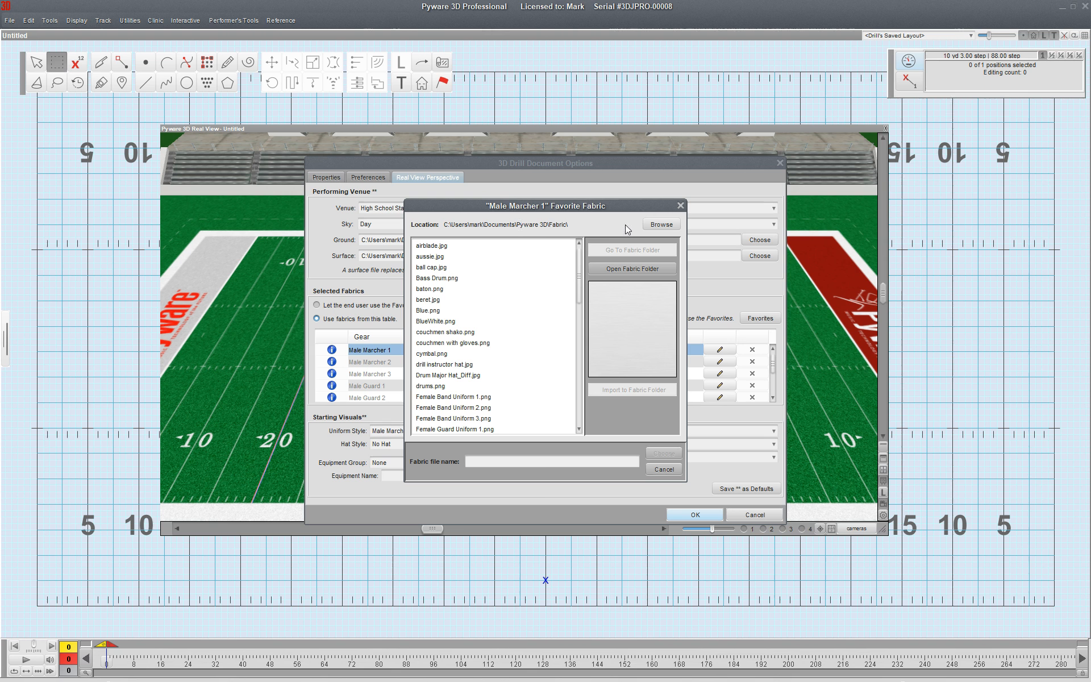
left_click(435, 322)
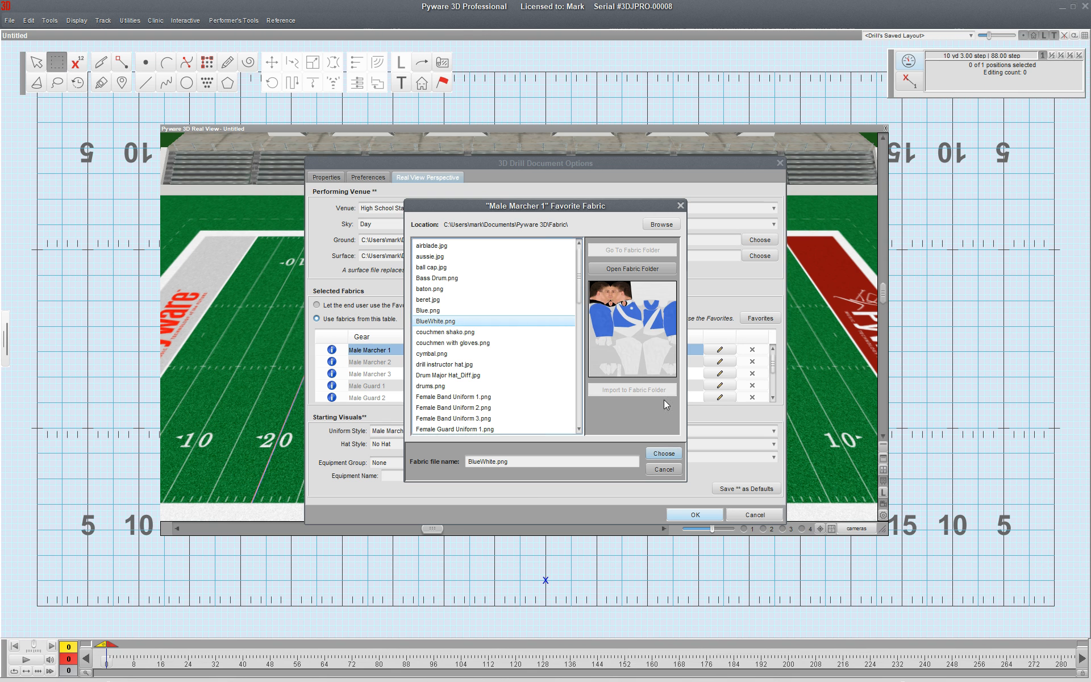
left_click(664, 454)
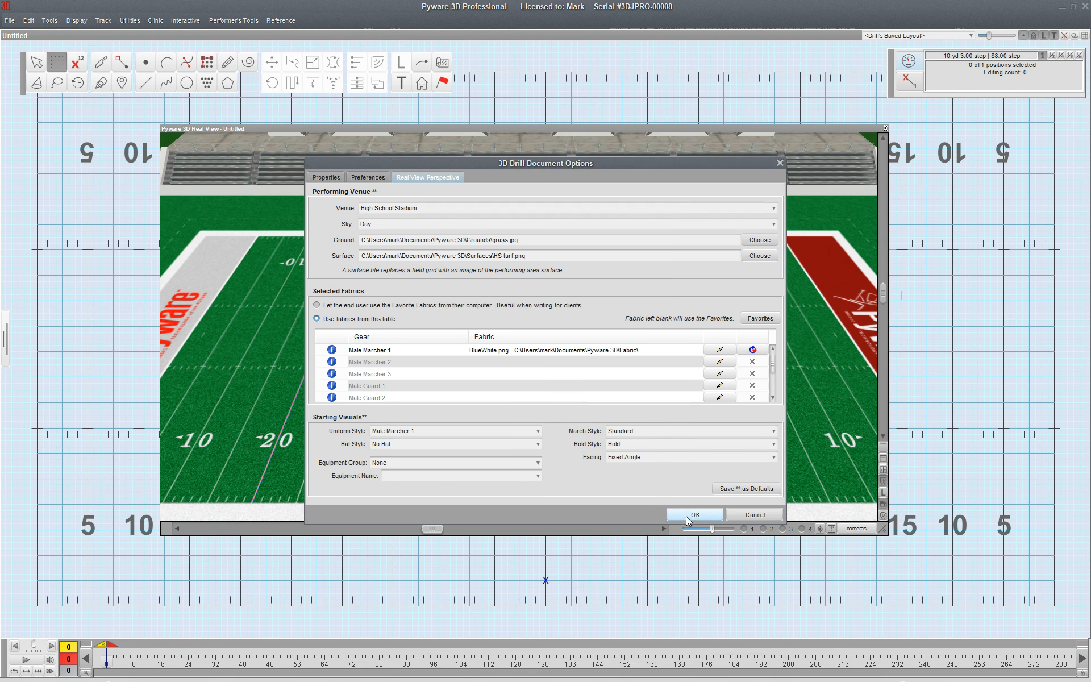
left_click(687, 516)
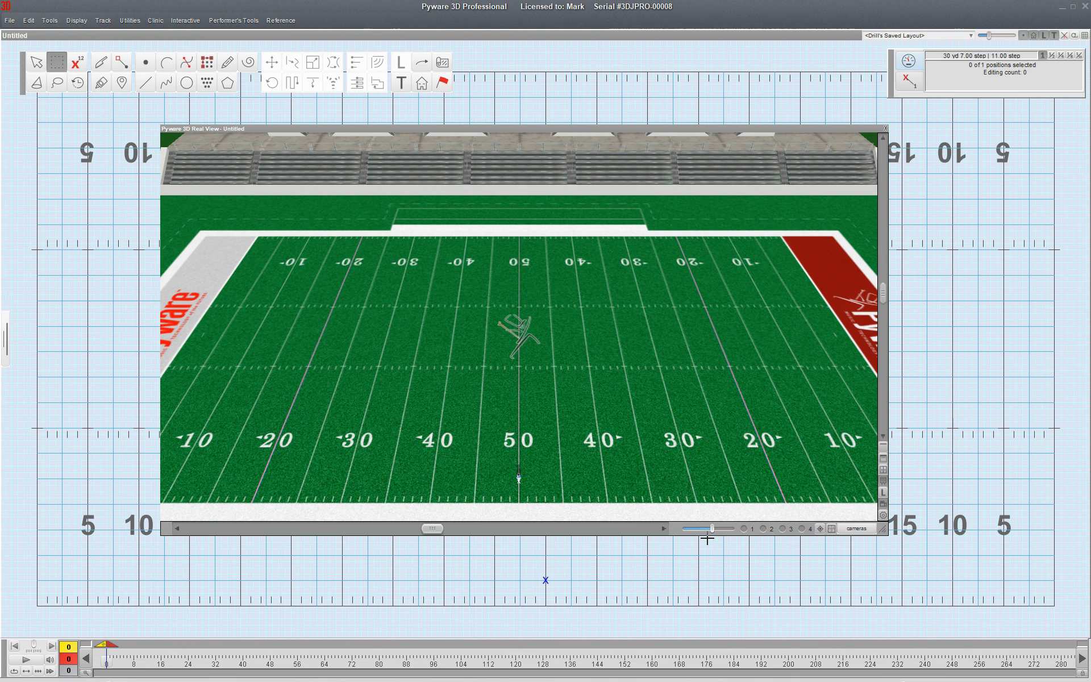
Enlarge the Real View window, select the performer, and view them up close from camera 3.
left_click_drag(883, 530, 888, 537)
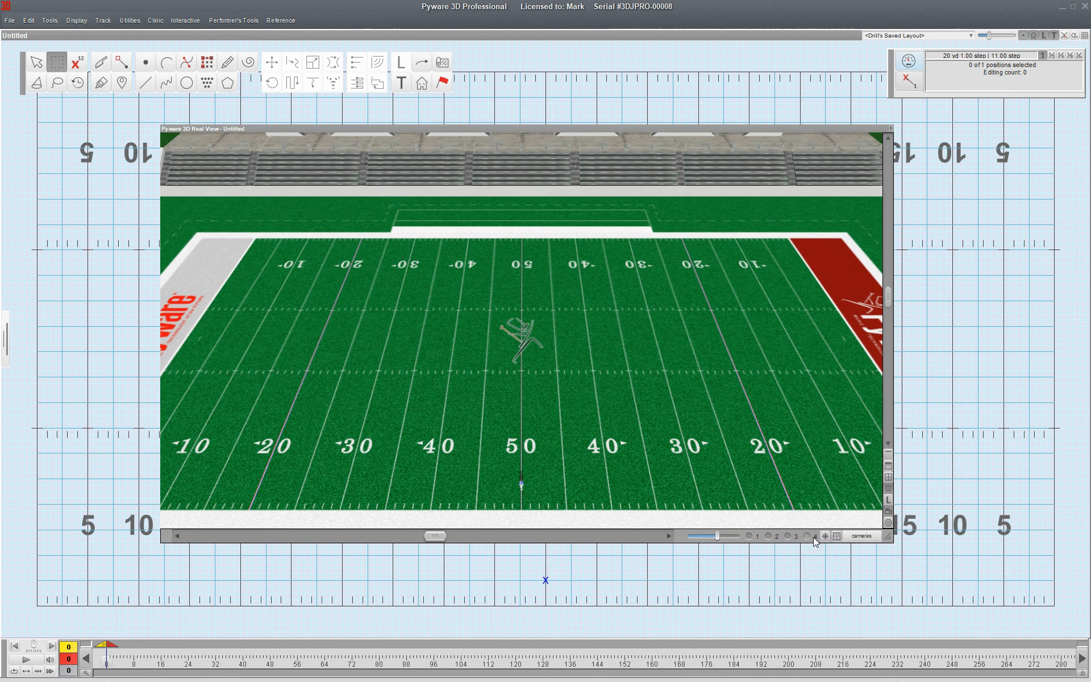
left_click(789, 536)
scroll(640, 435, "down", 3)
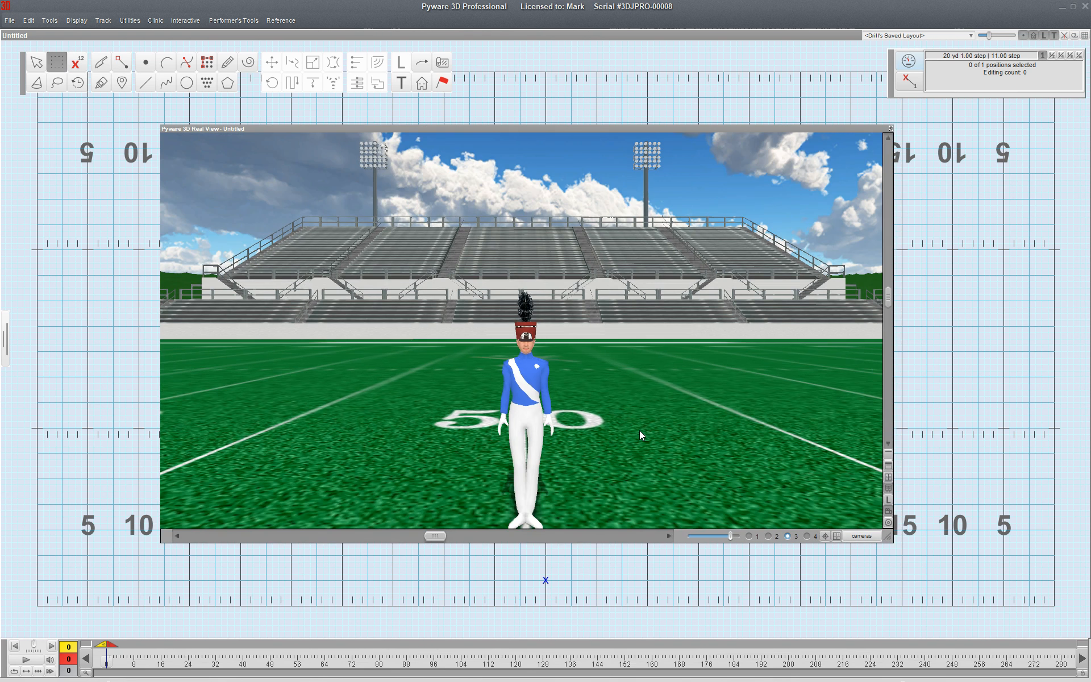
left_click_drag(532, 570, 640, 618)
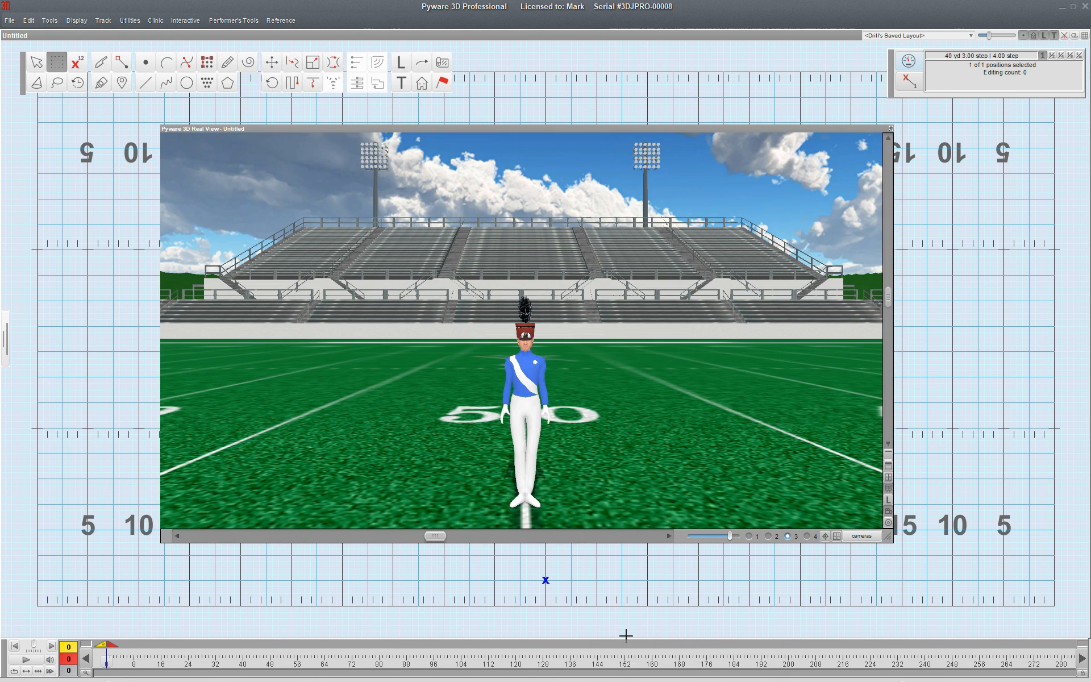
left_click(443, 82)
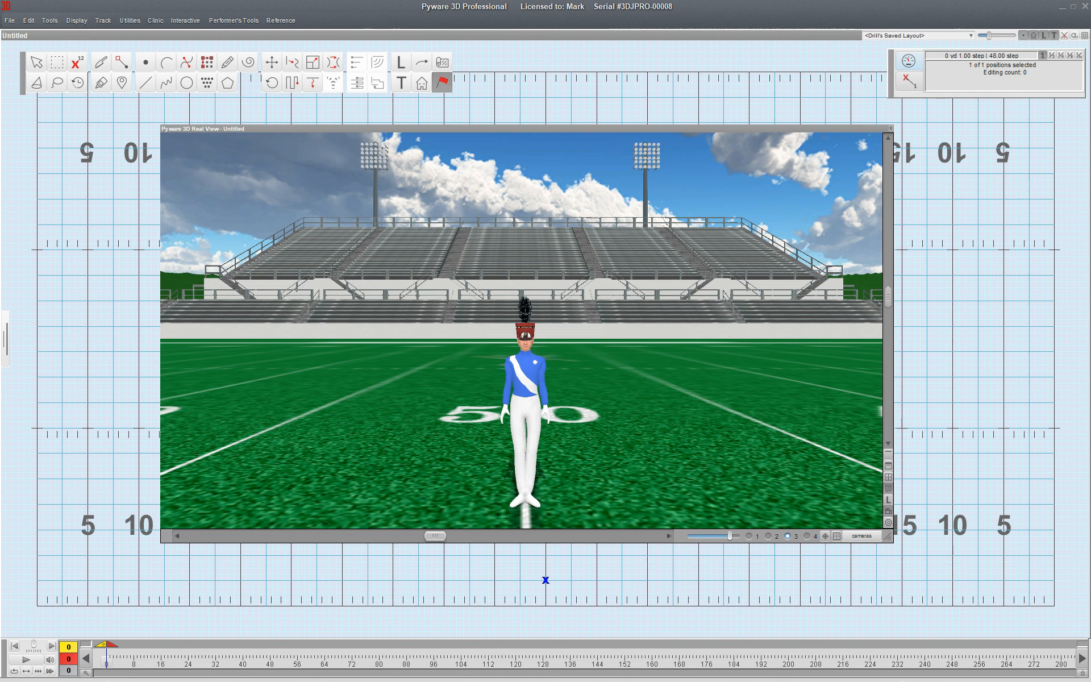
scroll(625, 449, "up", 2)
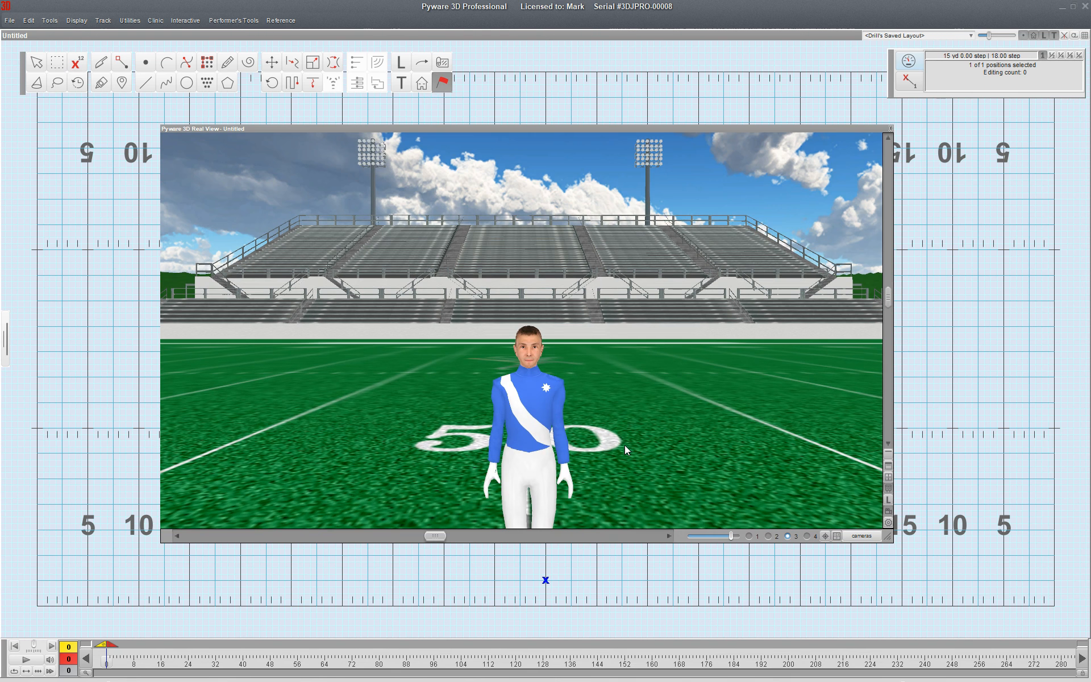